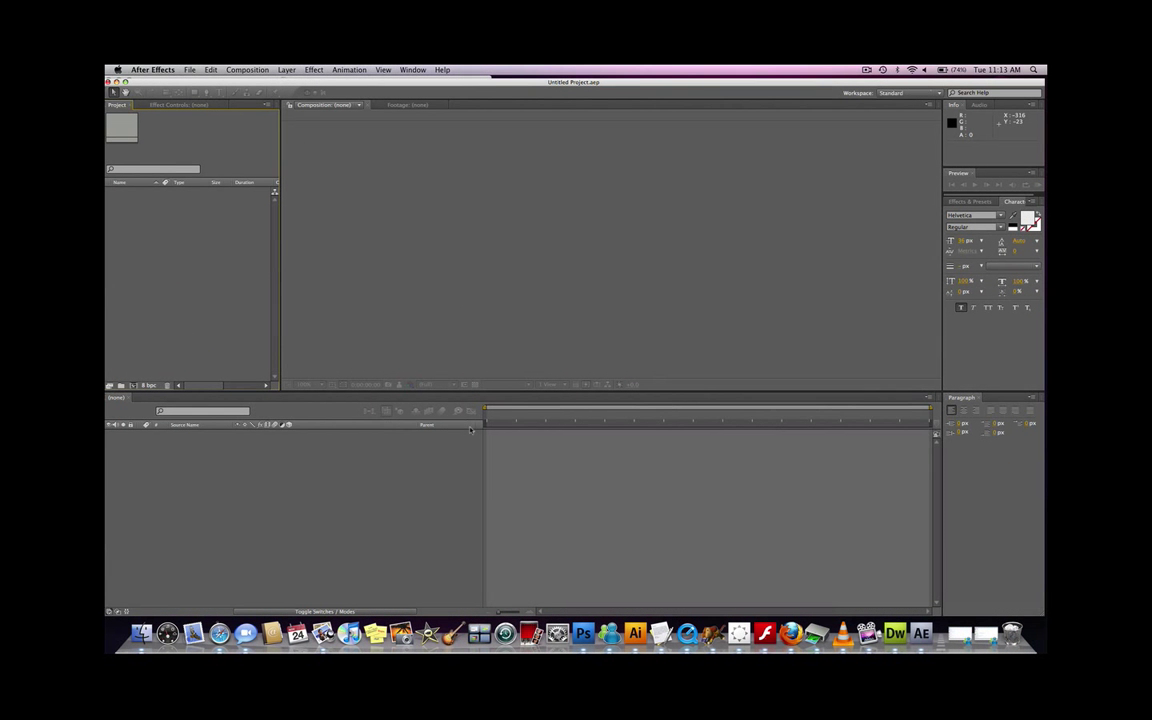
# Step: Start a new empty After Effects project
pyautogui.click(189, 70)
pyautogui.moveTo(184, 81)
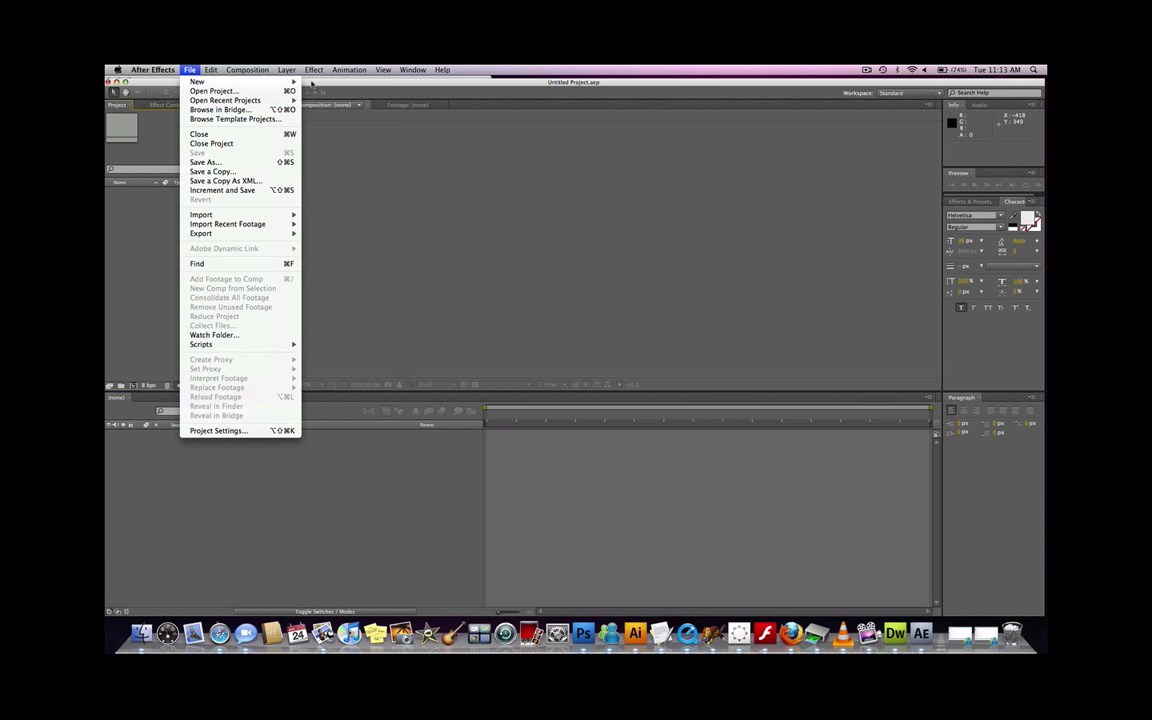
pyautogui.click(312, 84)
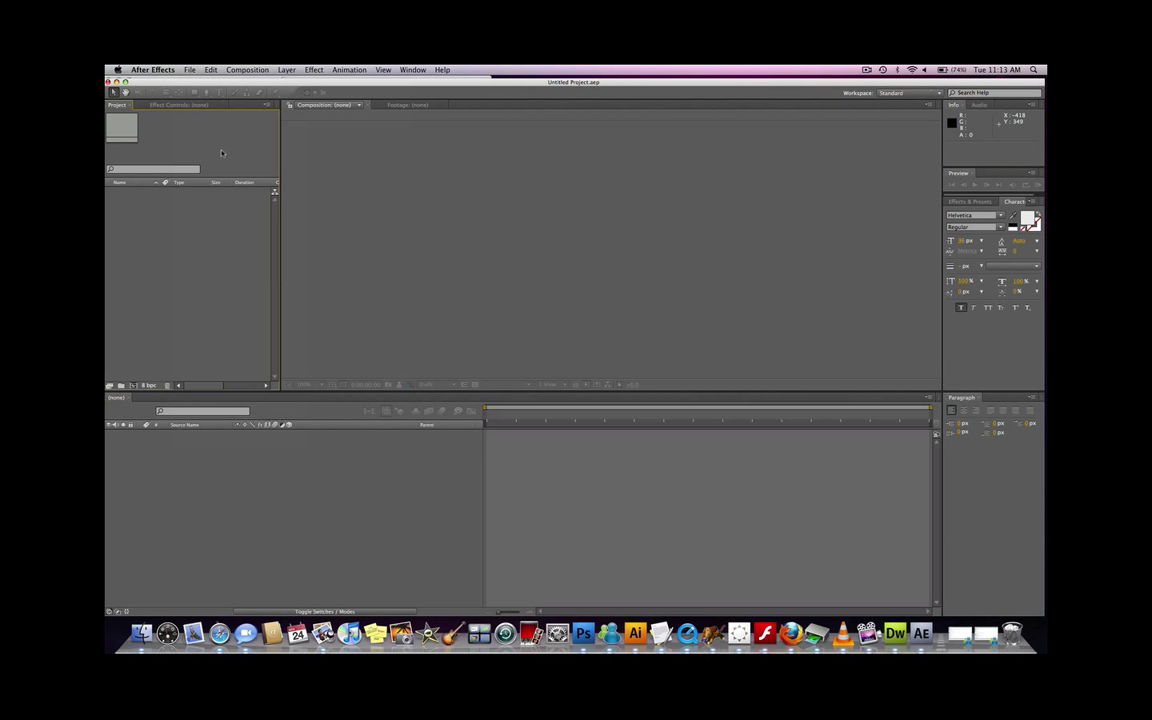
# Step: Import the decodemain.jpg clock image into the project
pyautogui.click(190, 70)
pyautogui.moveTo(276, 216)
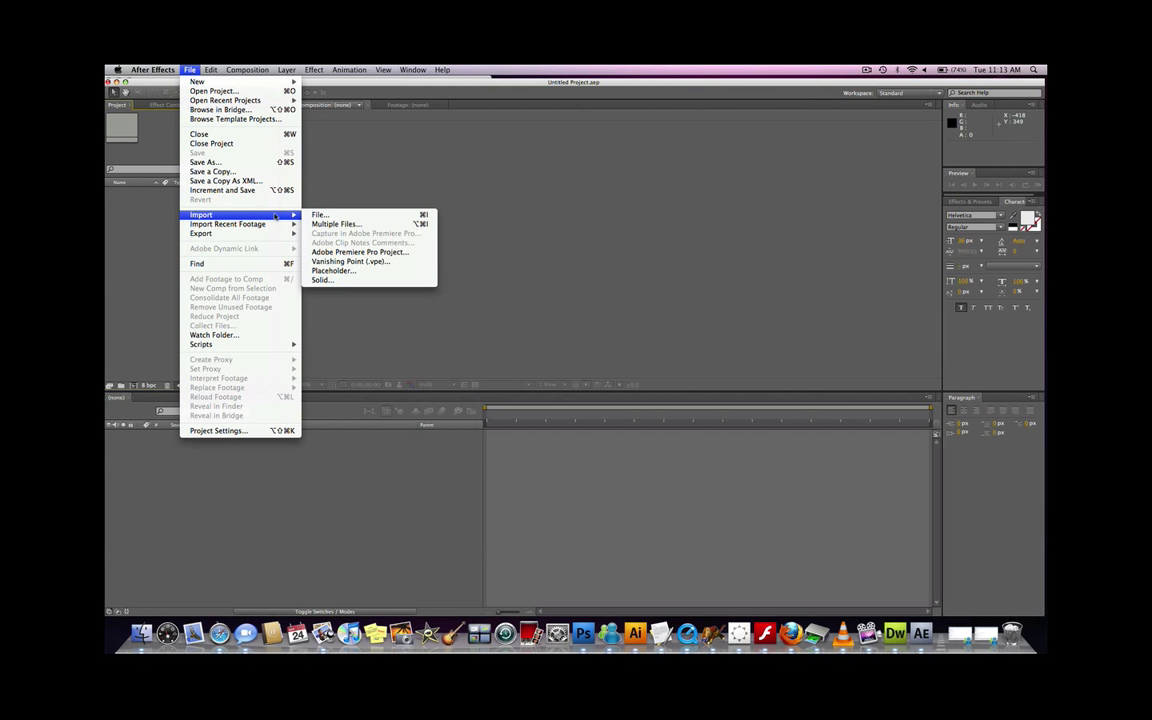
pyautogui.click(318, 215)
pyautogui.scroll(-5, 525, 212)
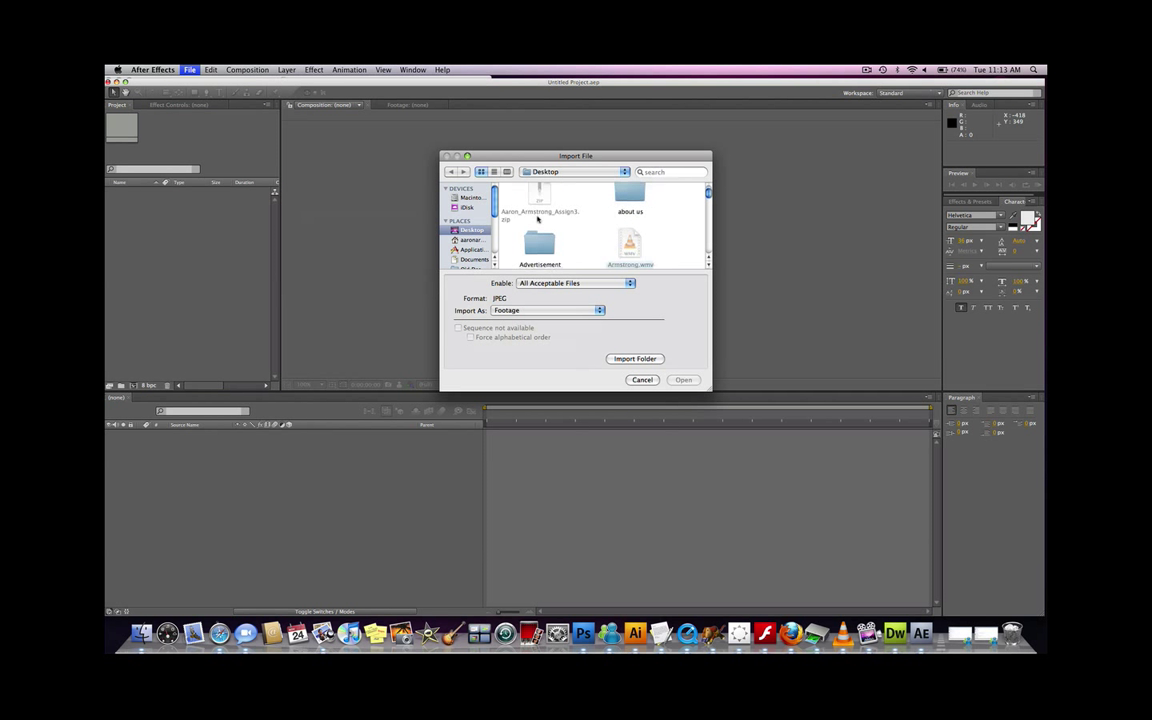
pyautogui.scroll(-5, 537, 218)
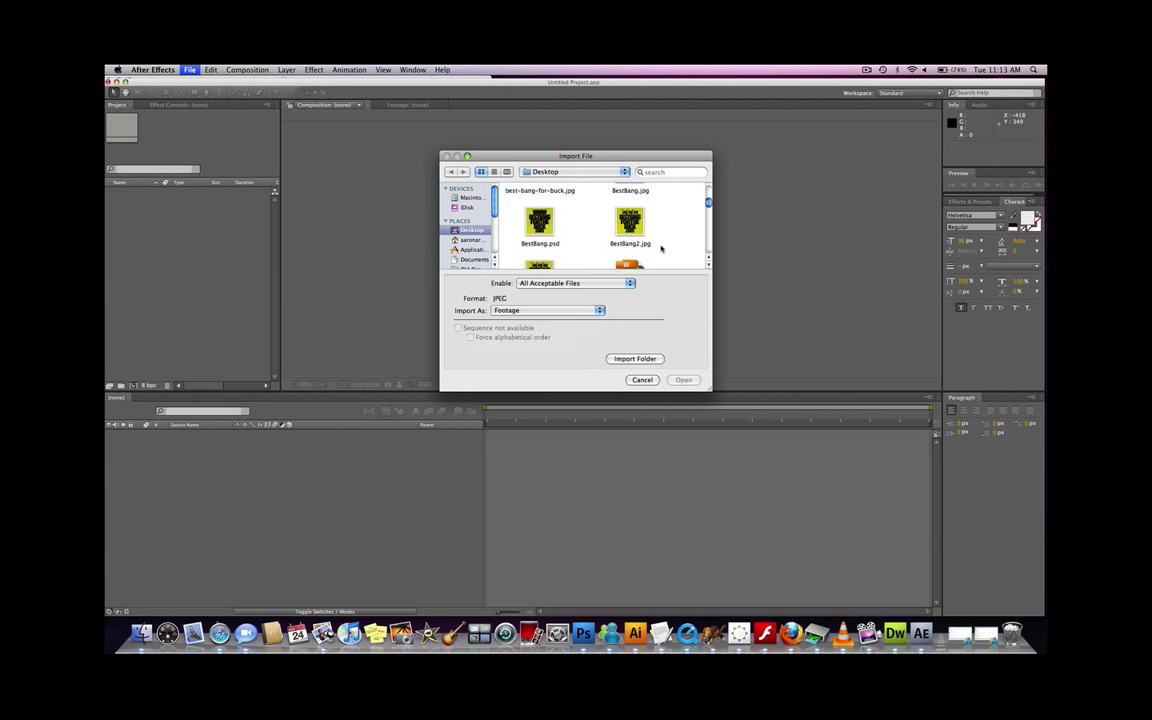
pyautogui.scroll(-2, 664, 242)
pyautogui.scroll(-6, 664, 242)
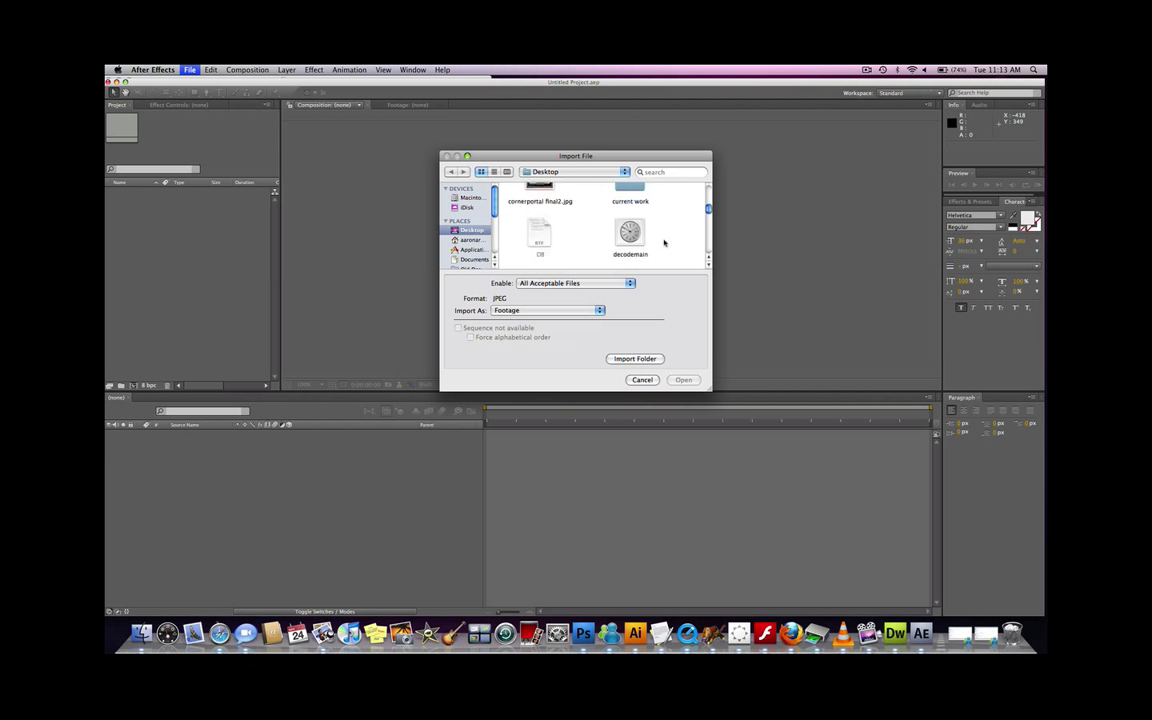
pyautogui.click(630, 208)
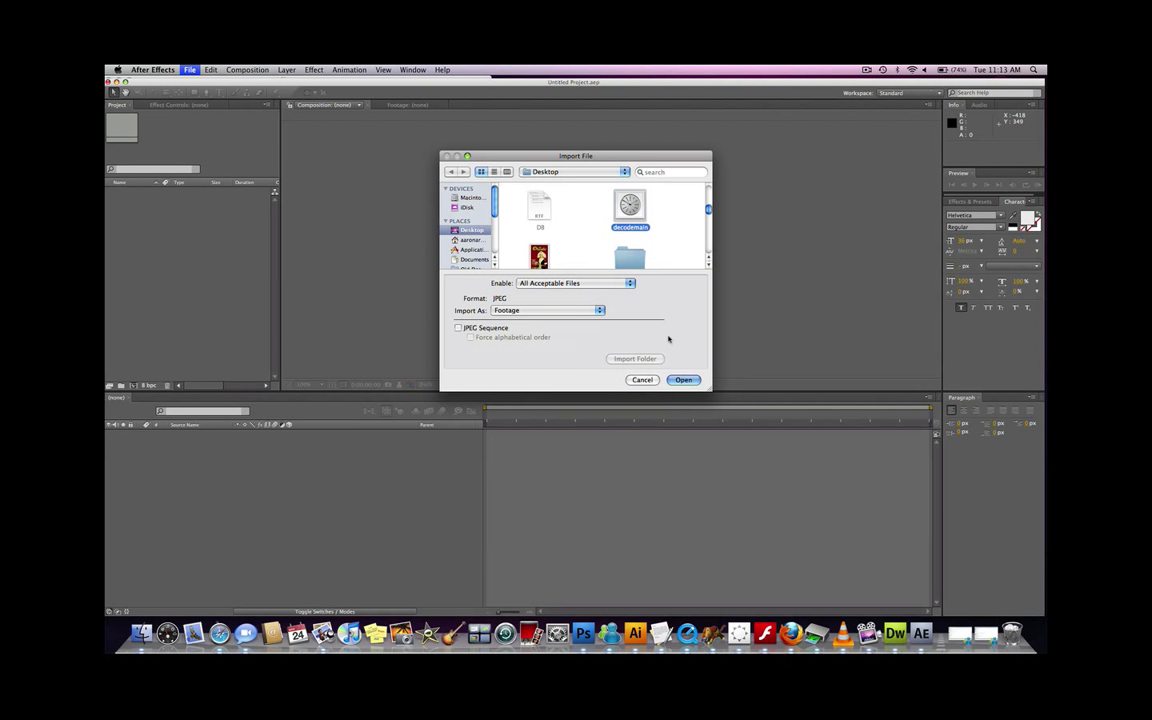
pyautogui.click(683, 380)
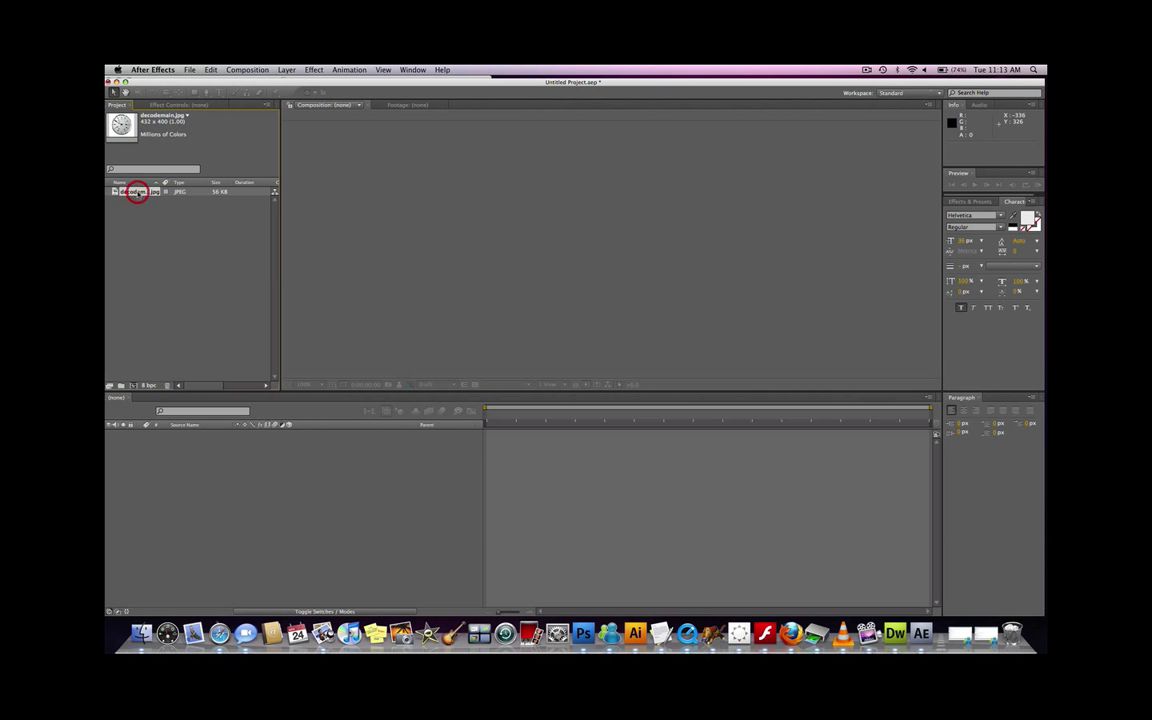
# Step: Build a decodemain comp from decodemain.jpg, nest it in decodemain 2, and select its layer
pyautogui.moveTo(142, 192); pyautogui.dragTo(133, 385)
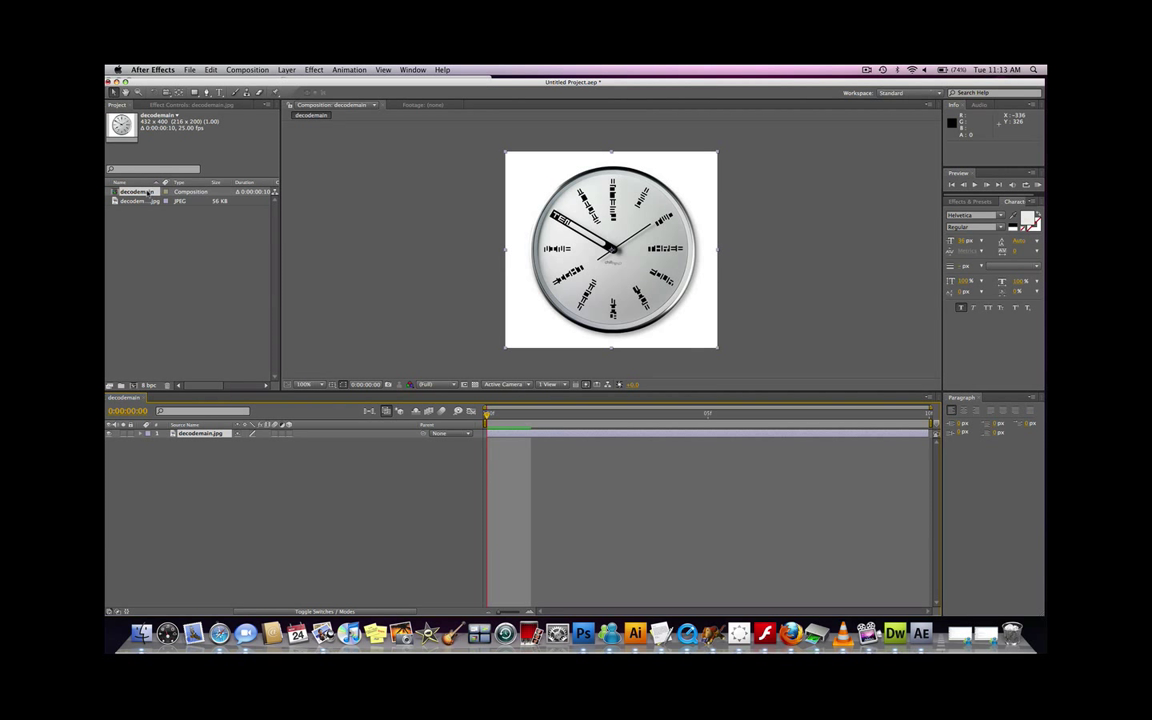
pyautogui.moveTo(144, 190)
pyautogui.mouseDown()
pyautogui.moveTo(137, 290)
pyautogui.moveTo(120, 300)
pyautogui.moveTo(133, 385)
pyautogui.mouseUp()
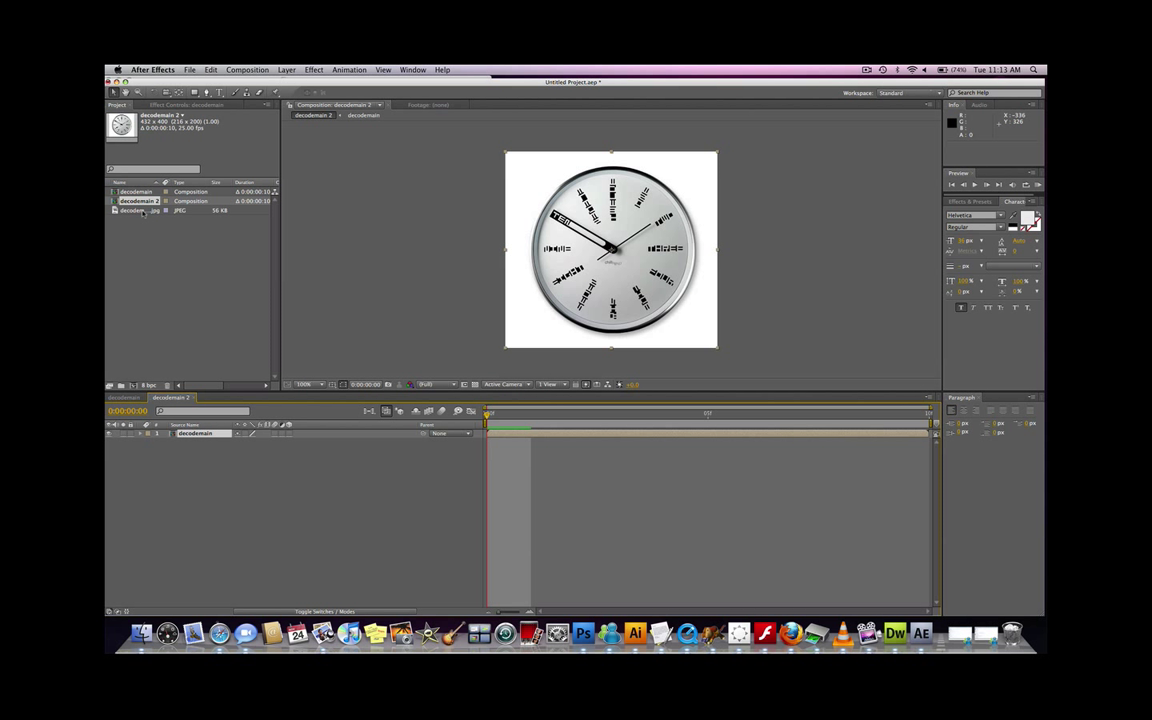
pyautogui.click(143, 211)
pyautogui.press('Up')
pyautogui.press('Up')
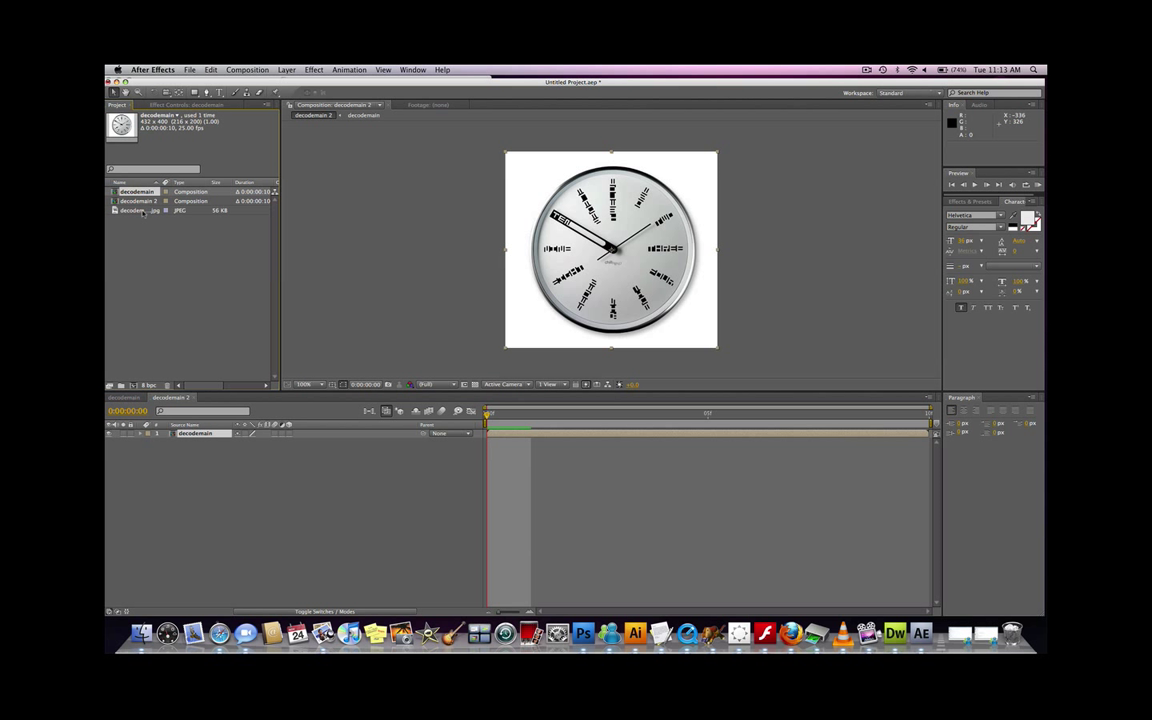
pyautogui.press('Down')
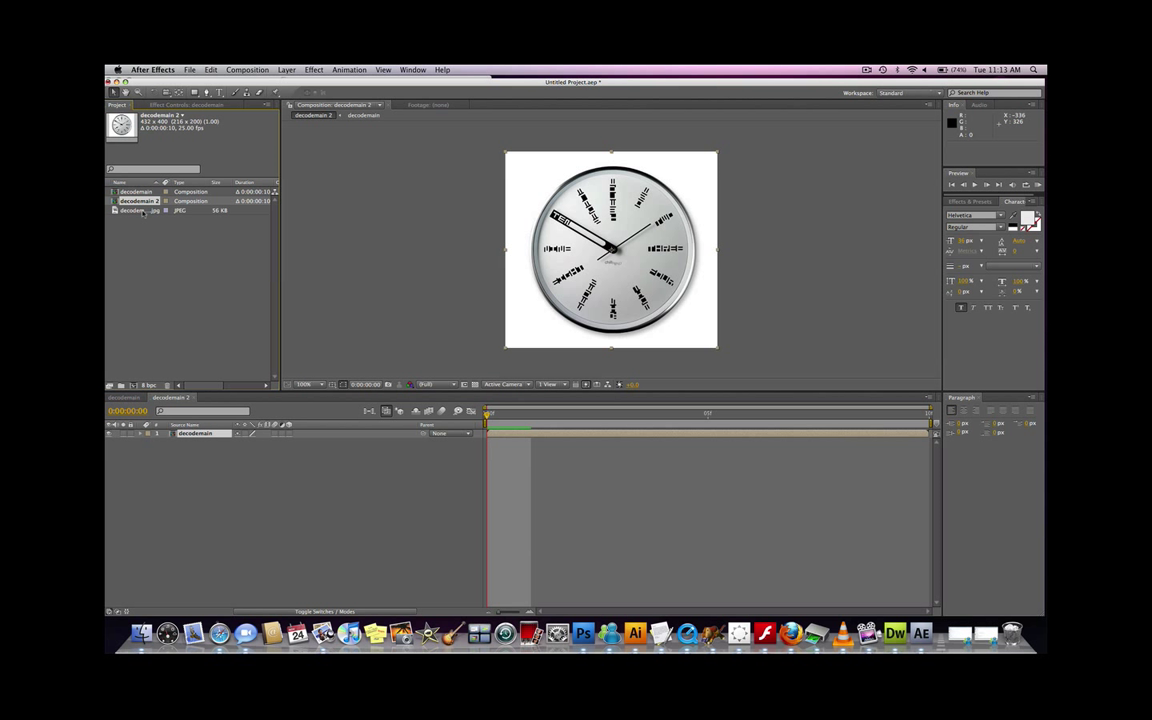
pyautogui.click(201, 463)
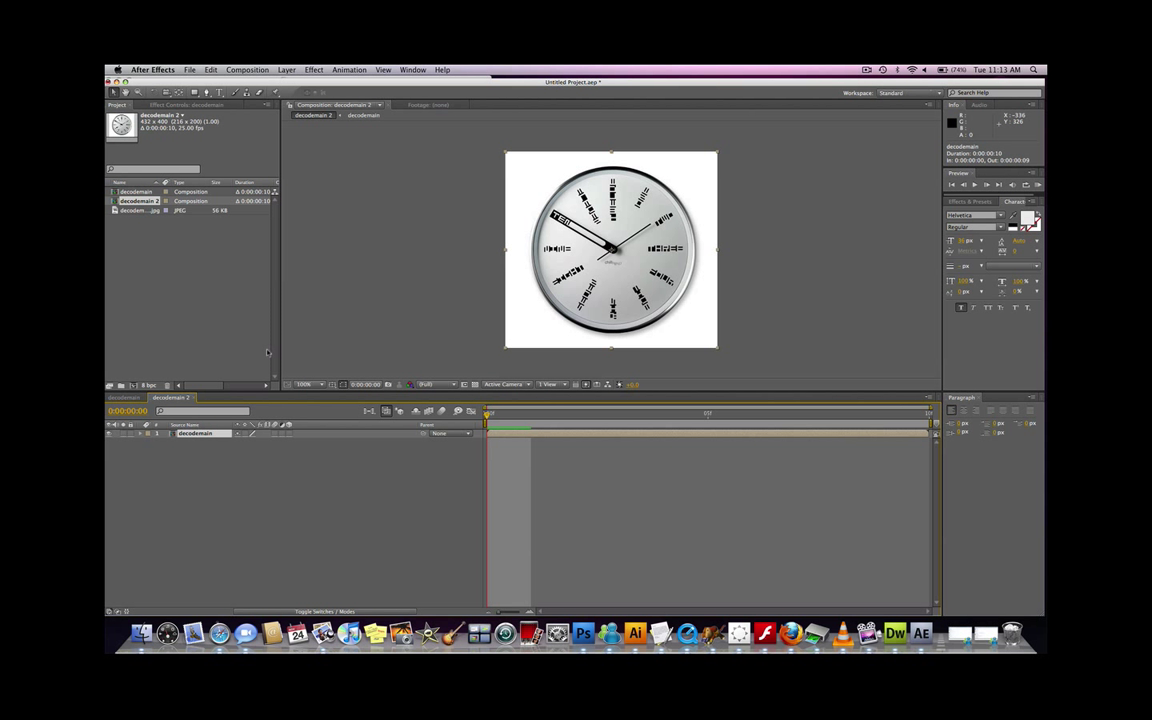
# Step: Apply the Pixel Bender Droste effect to the decodemain layer
pyautogui.click(313, 69)
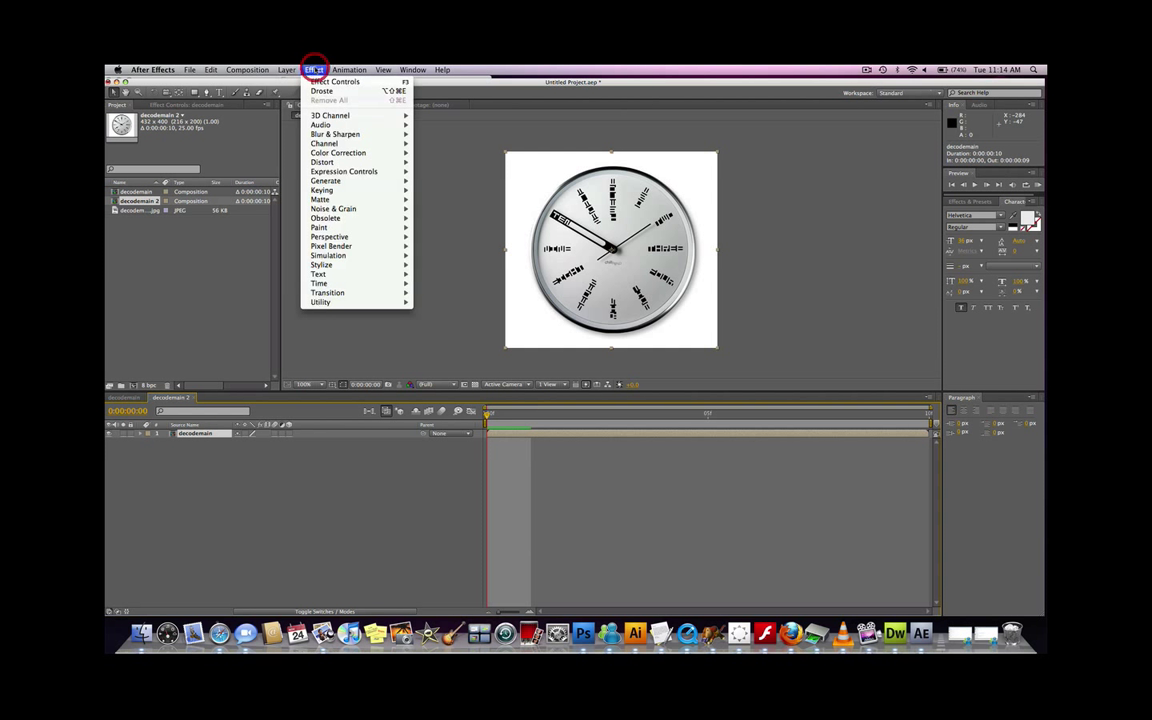
pyautogui.moveTo(345, 246)
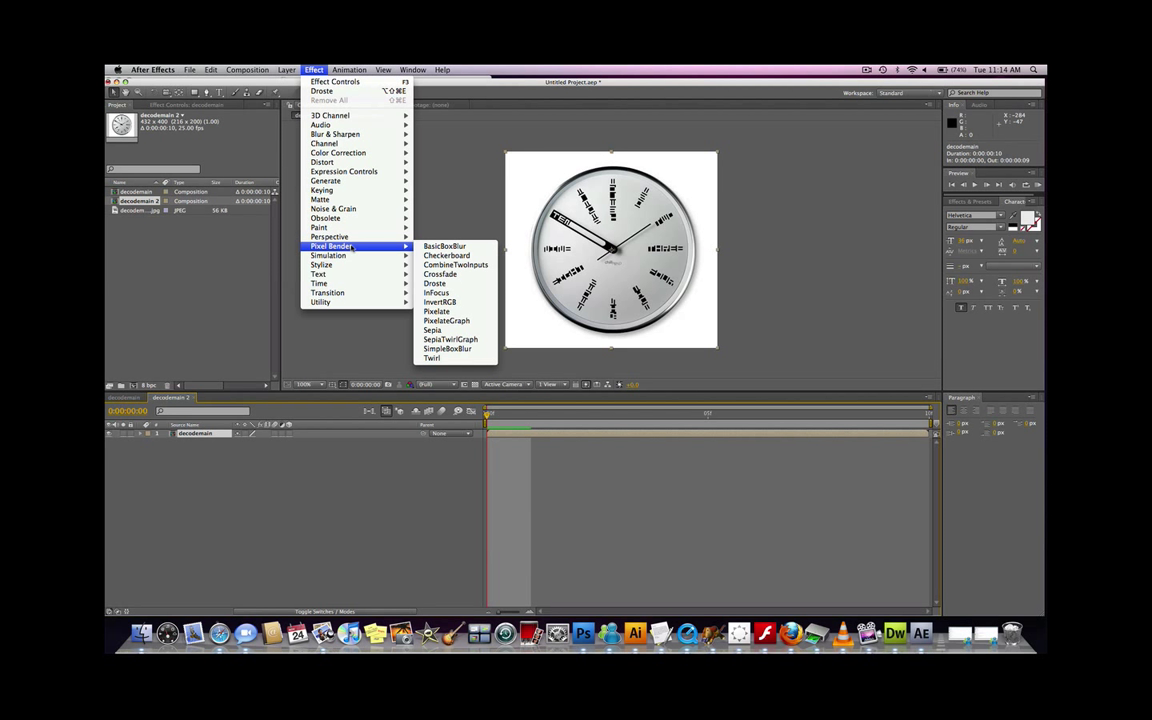
pyautogui.click(436, 283)
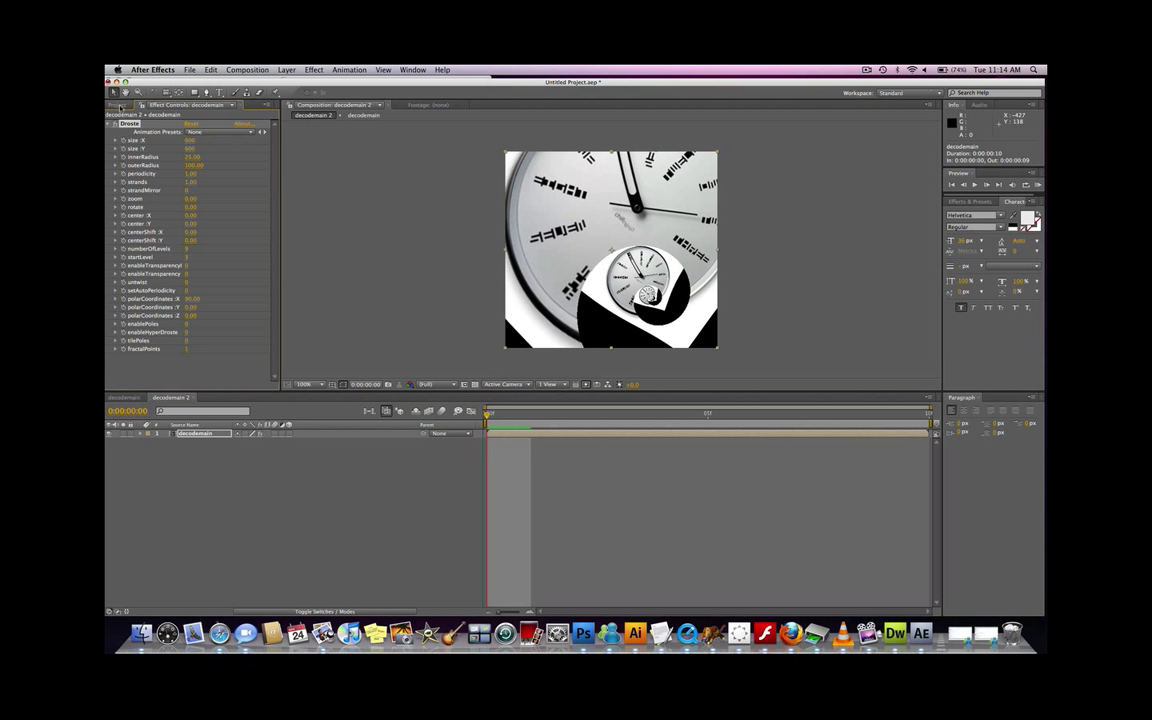
# Step: Set the Droste size to 432 (X) by 400 (Y)
pyautogui.click(118, 105)
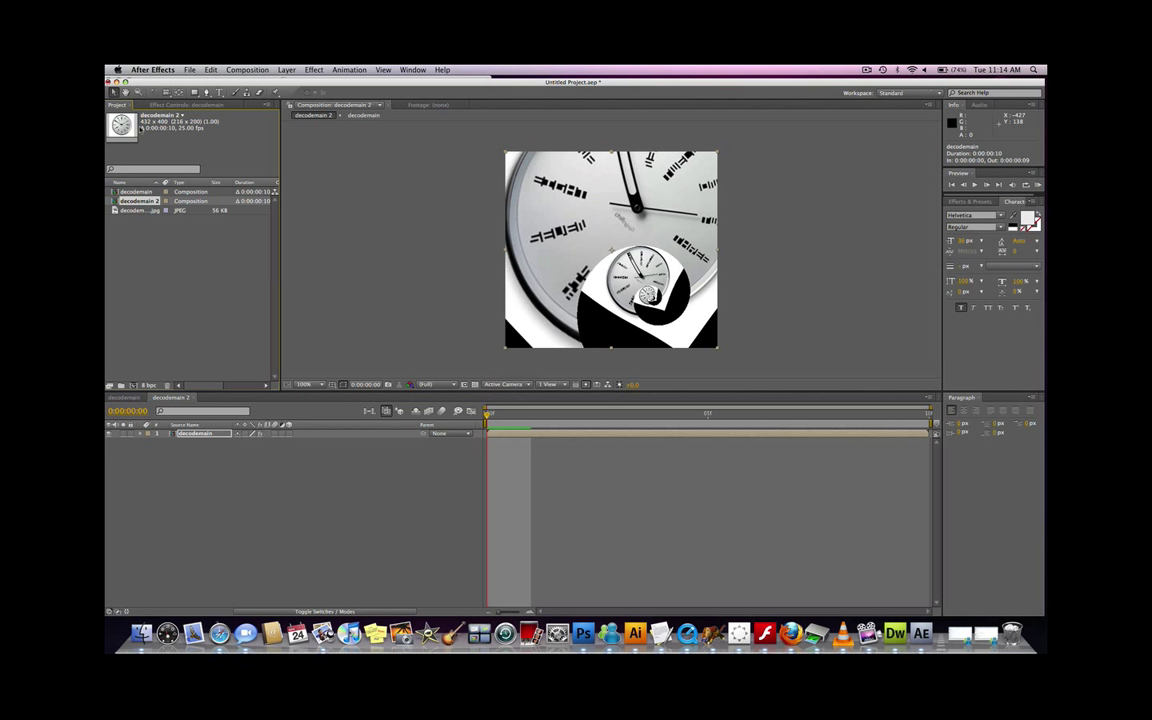
pyautogui.click(163, 104)
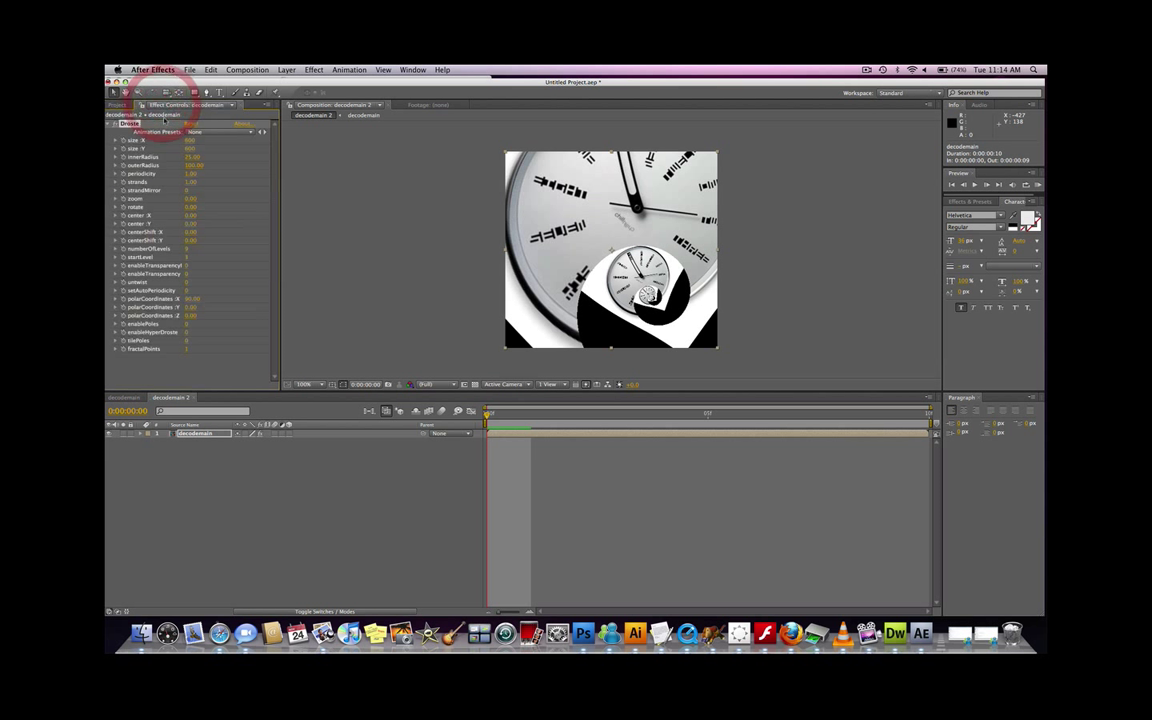
pyautogui.click(191, 141)
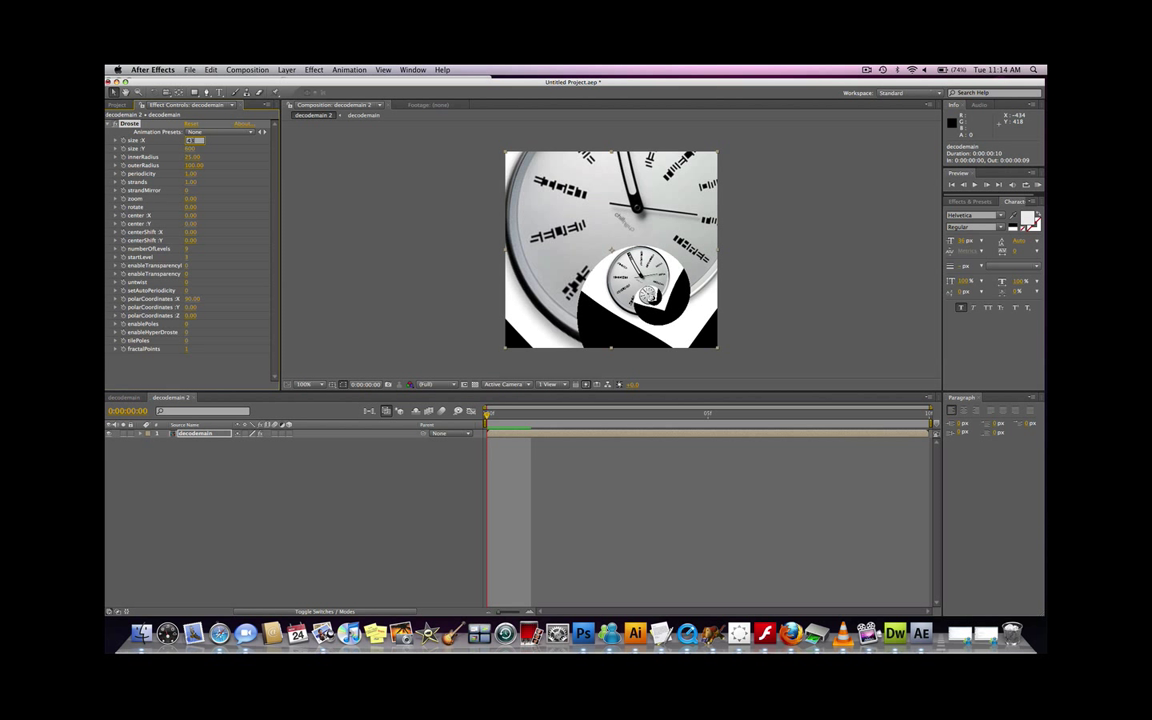
pyautogui.click(192, 148)
pyautogui.write('432')
pyautogui.press('Return')
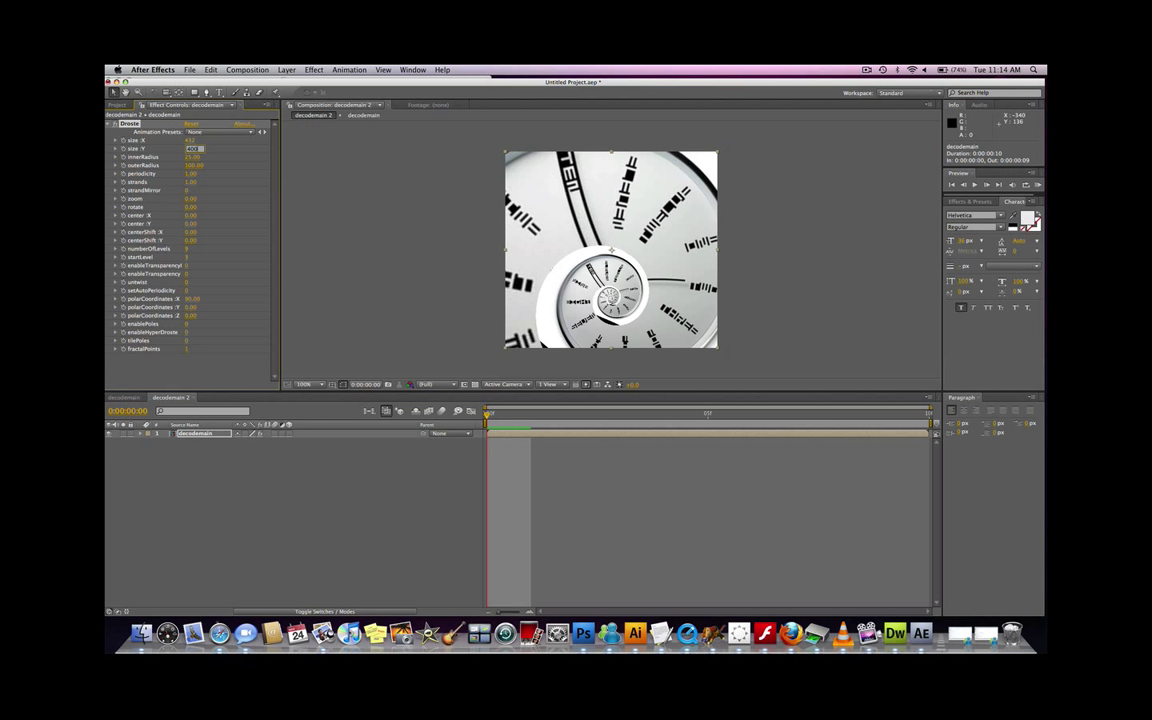
pyautogui.click(411, 250)
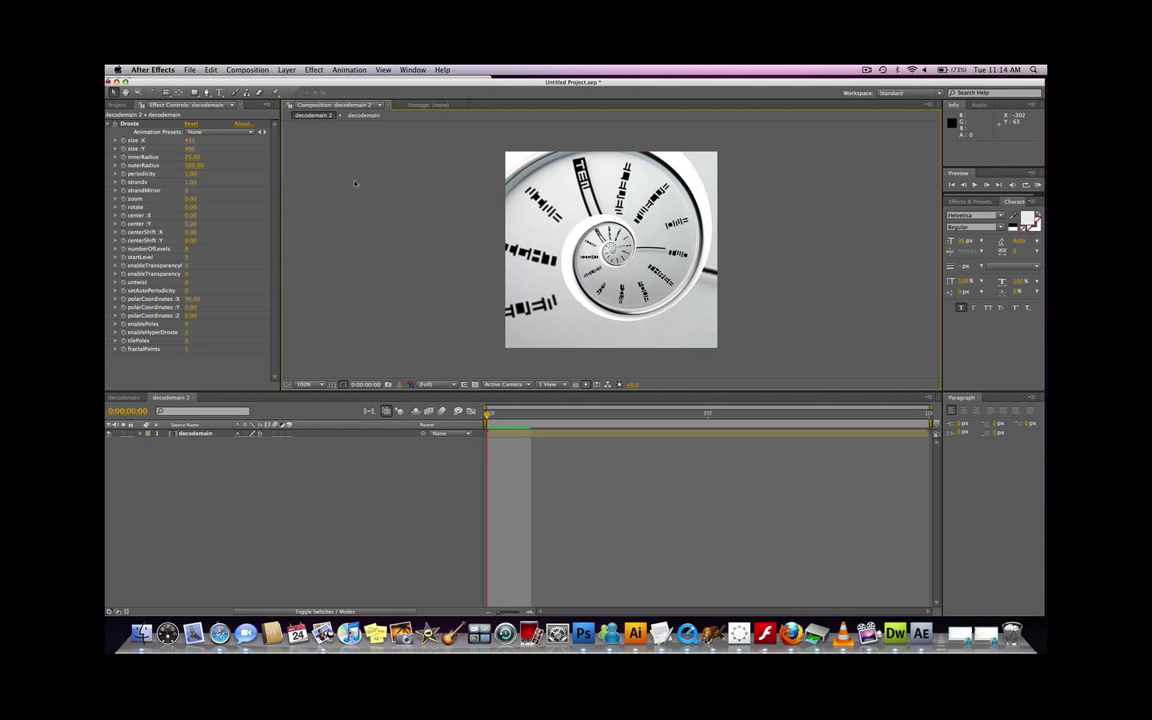
# Step: Enter a Droste outerRadius of 88.1, then scrub it down to about 74.9
pyautogui.click(194, 165)
pyautogui.write('88.1')
pyautogui.press('Return')
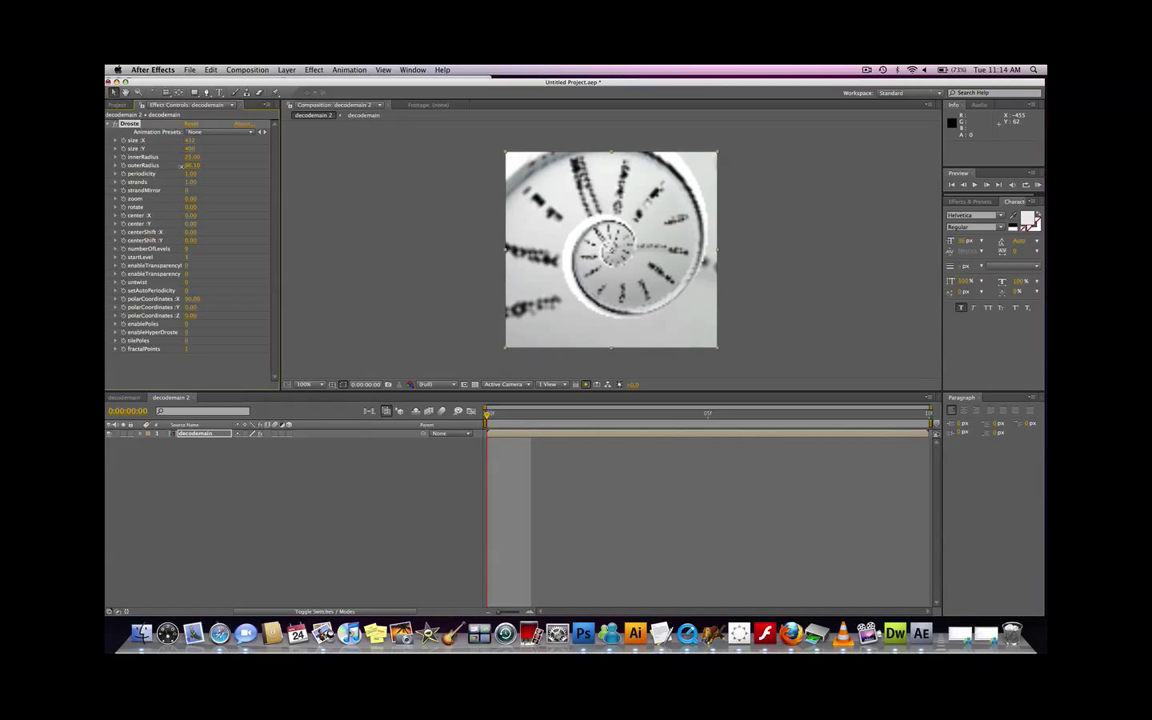
pyautogui.moveTo(190, 165); pyautogui.dragTo(103, 188)
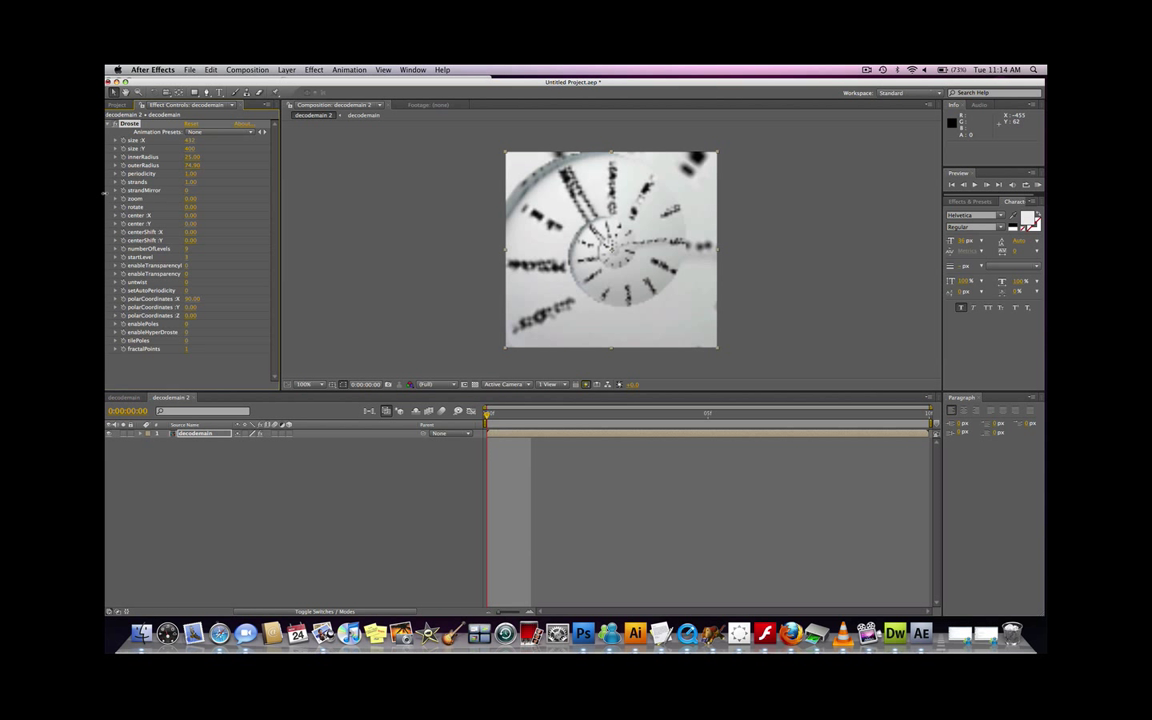
pyautogui.moveTo(103, 188); pyautogui.dragTo(95, 177)
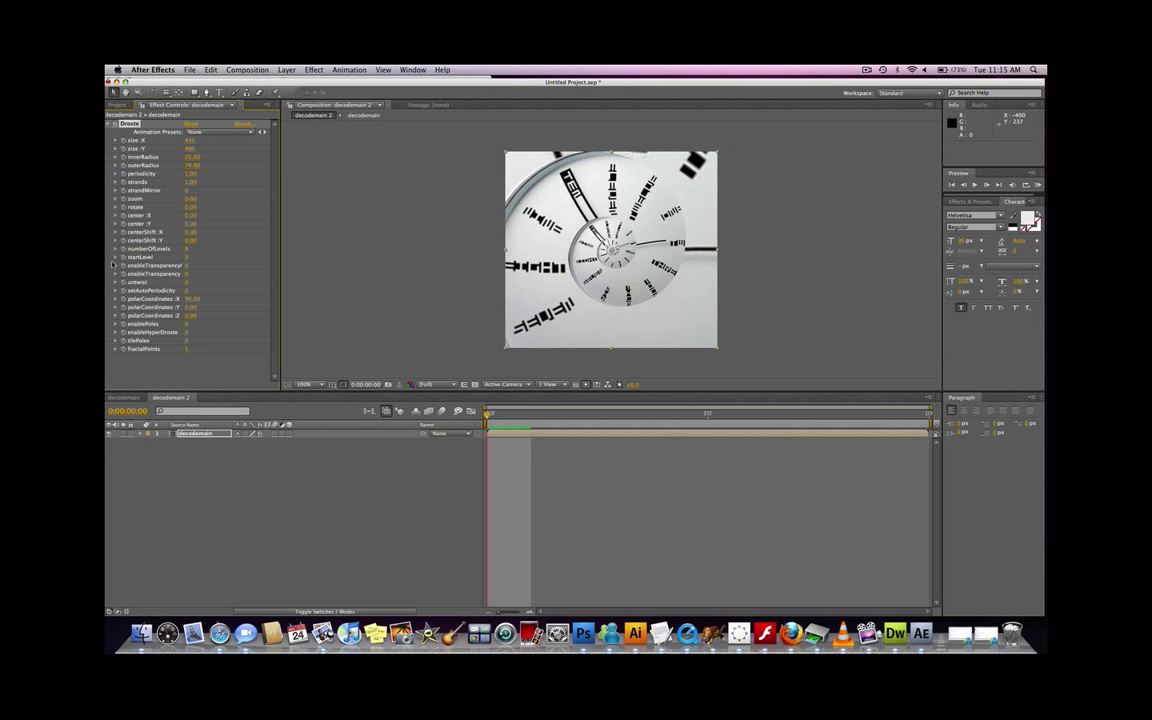
# Step: Set periodicity to 0.90 and zoom to 3.00, starting keyframes on both
pyautogui.click(138, 172)
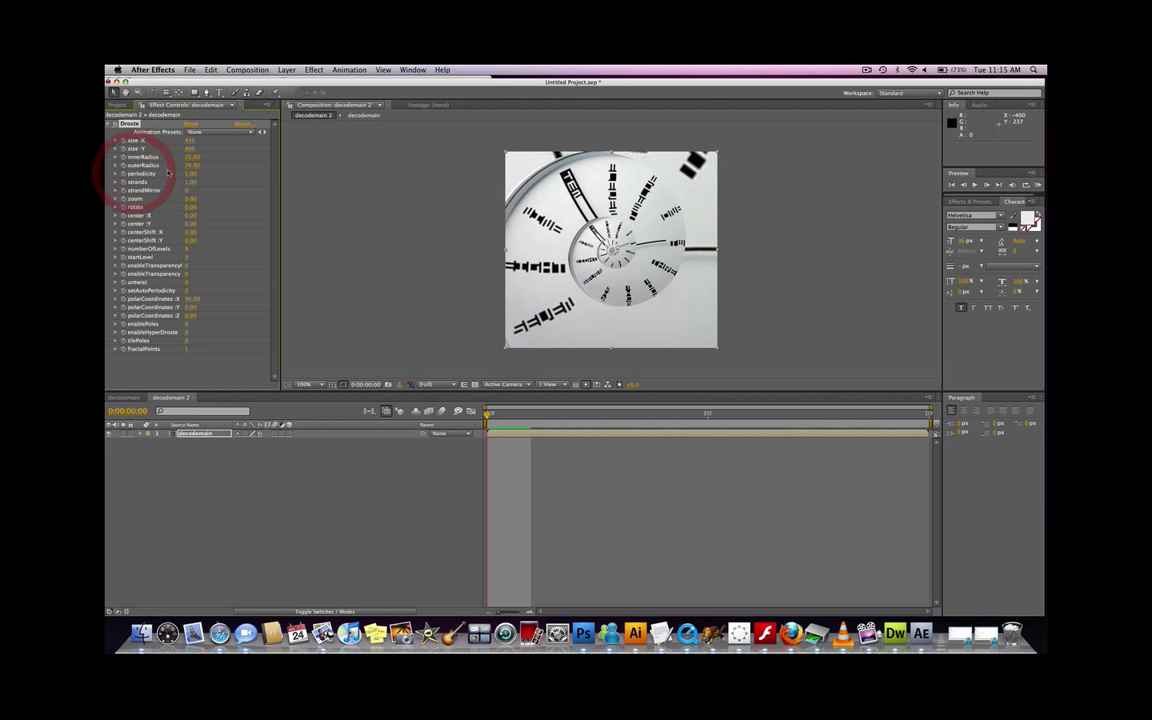
pyautogui.click(196, 173)
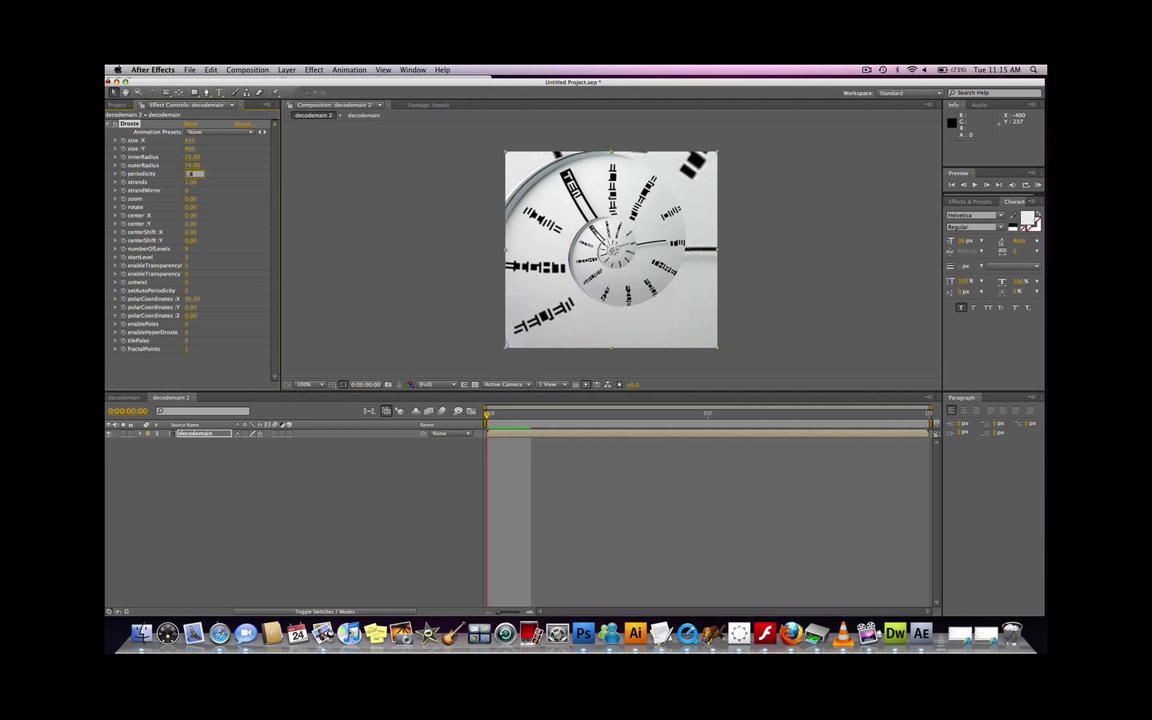
pyautogui.write('0.9')
pyautogui.click(120, 160)
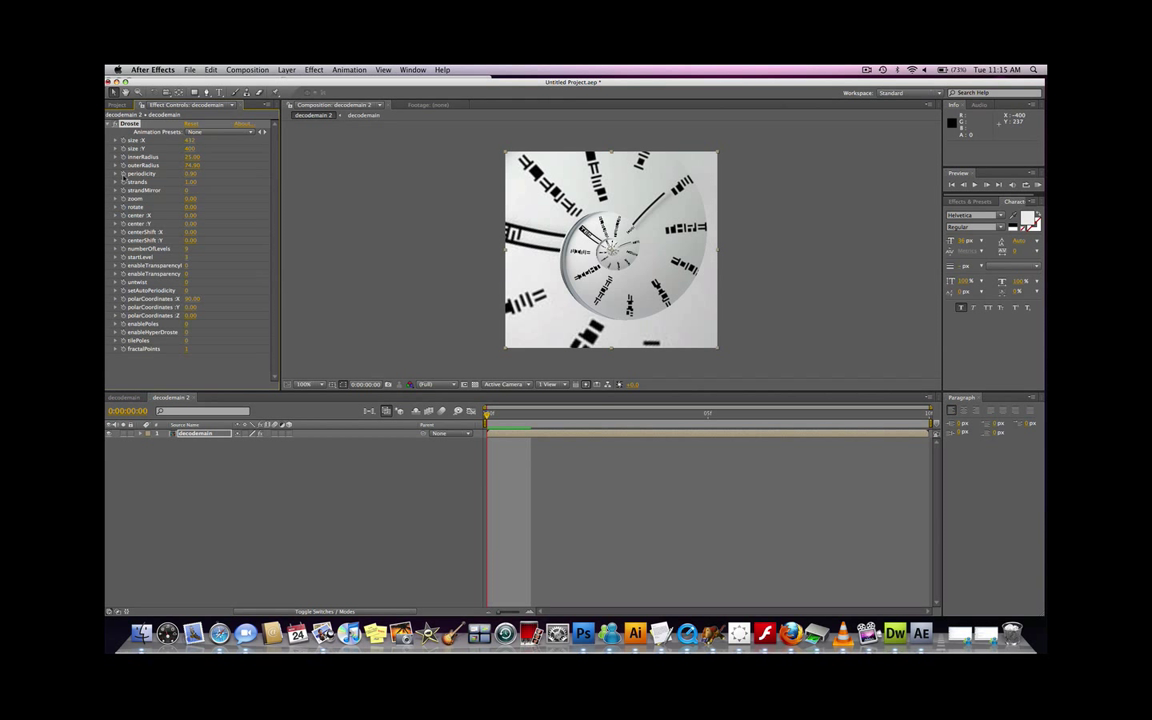
pyautogui.click(123, 174)
pyautogui.click(134, 200)
pyautogui.click(123, 199)
pyautogui.click(187, 199)
pyautogui.click(134, 209)
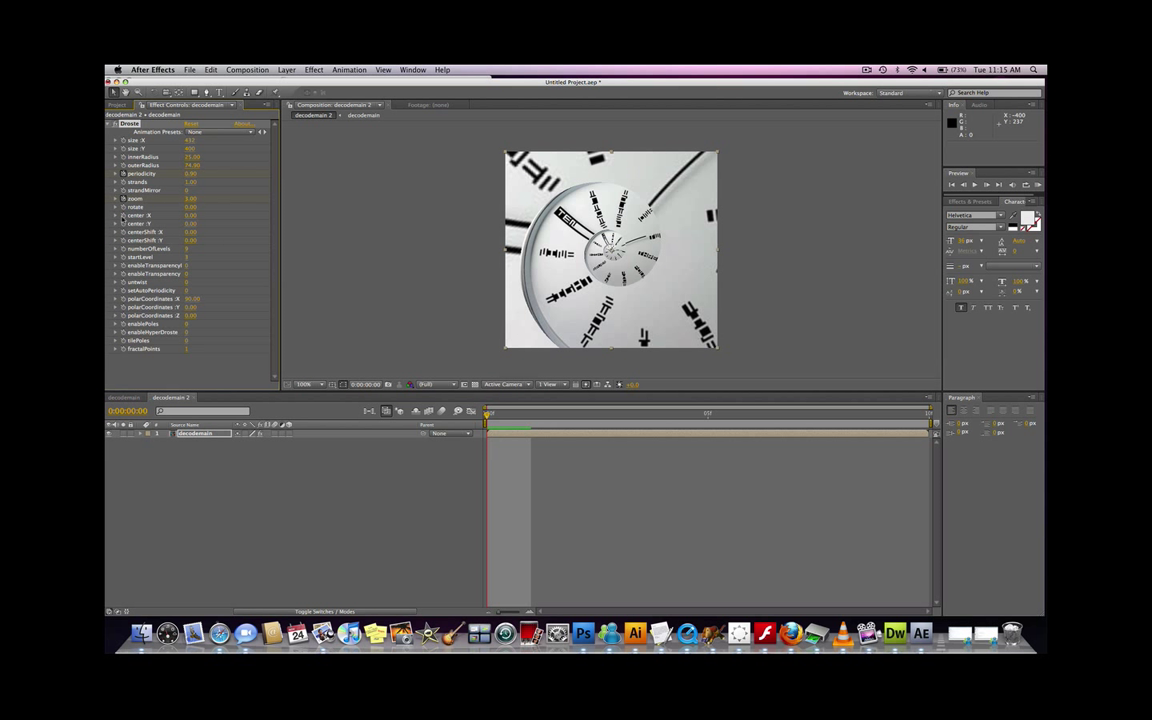
# Step: Start keyframes on center X and Y, and keyframe enablePoles at 1
pyautogui.click(123, 215)
pyautogui.click(123, 224)
pyautogui.click(124, 324)
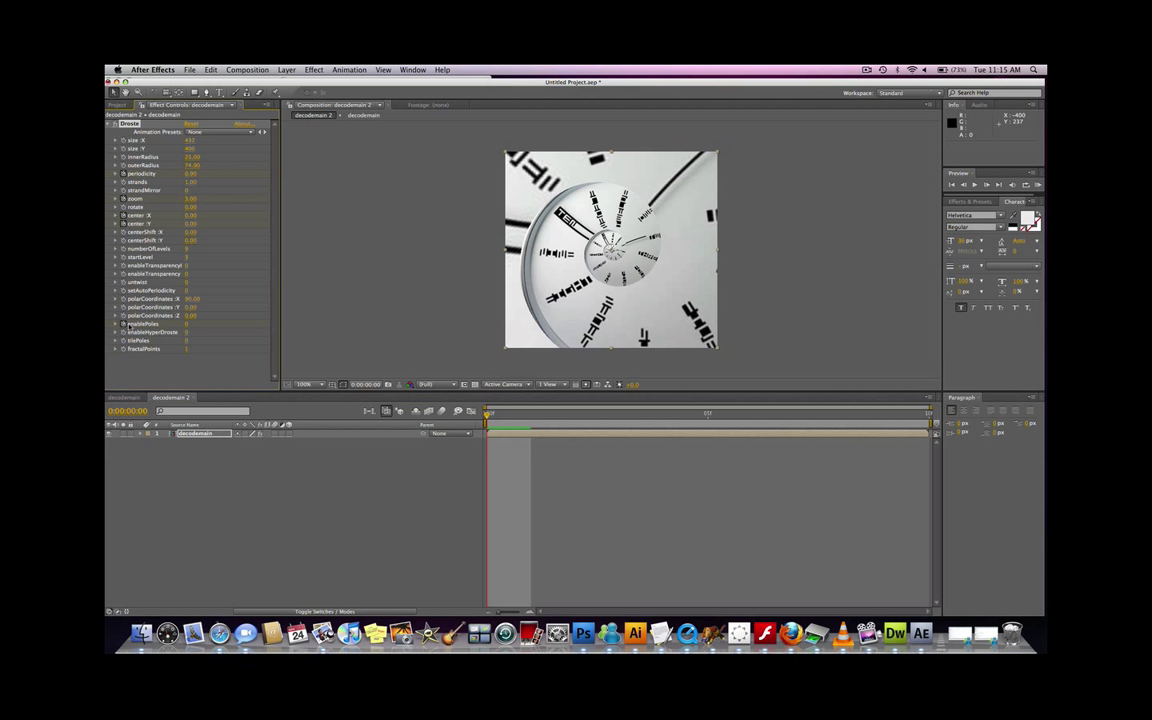
pyautogui.click(186, 324)
pyautogui.write('1')
pyautogui.press('Return')
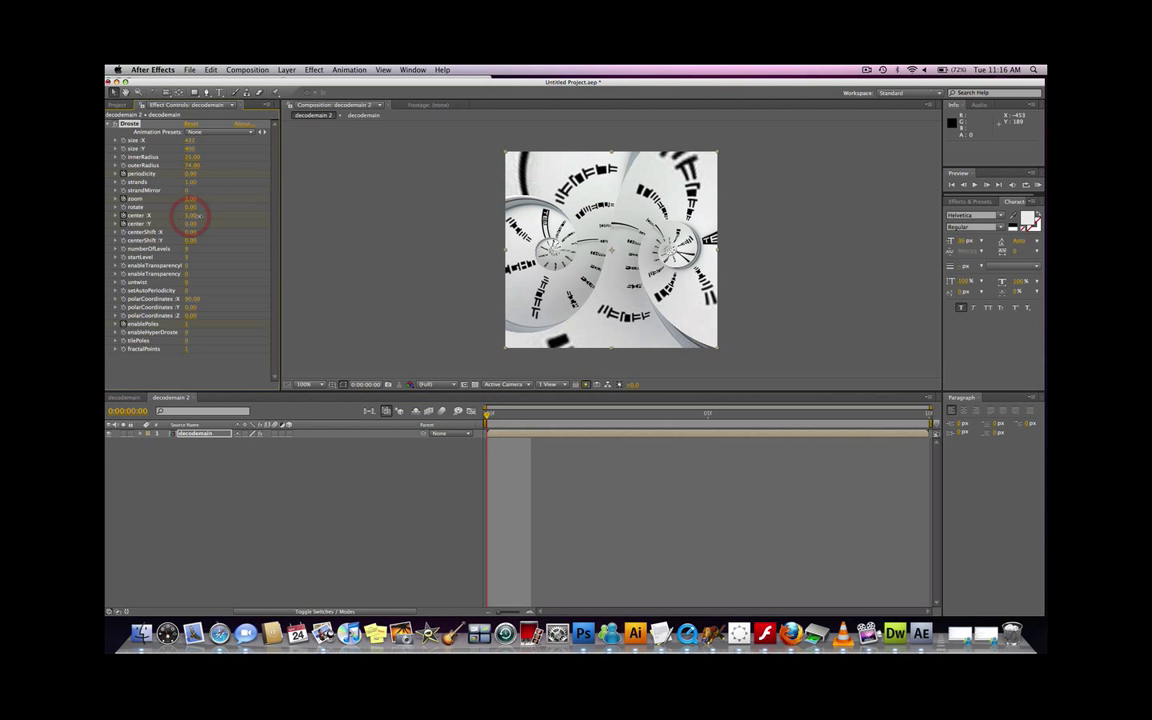
# Step: Keyframe center X at the start and again near the end, then scrub back to preview
pyautogui.moveTo(190, 215); pyautogui.dragTo(212, 219)
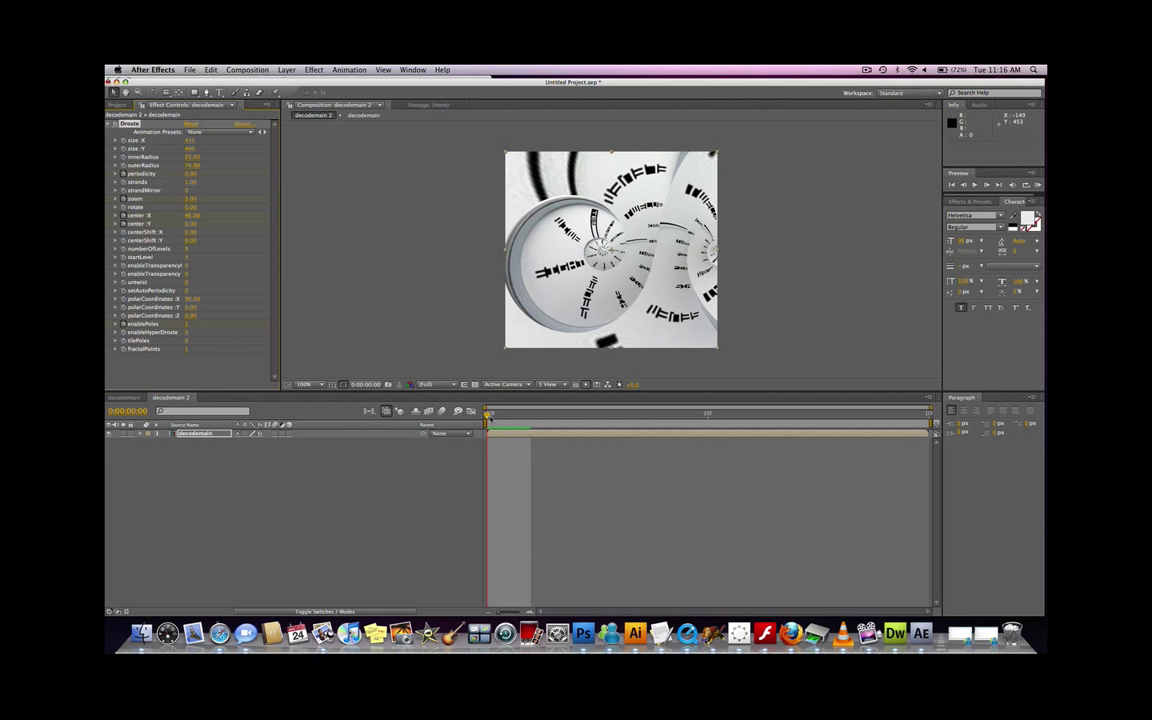
pyautogui.moveTo(488, 416); pyautogui.dragTo(884, 414)
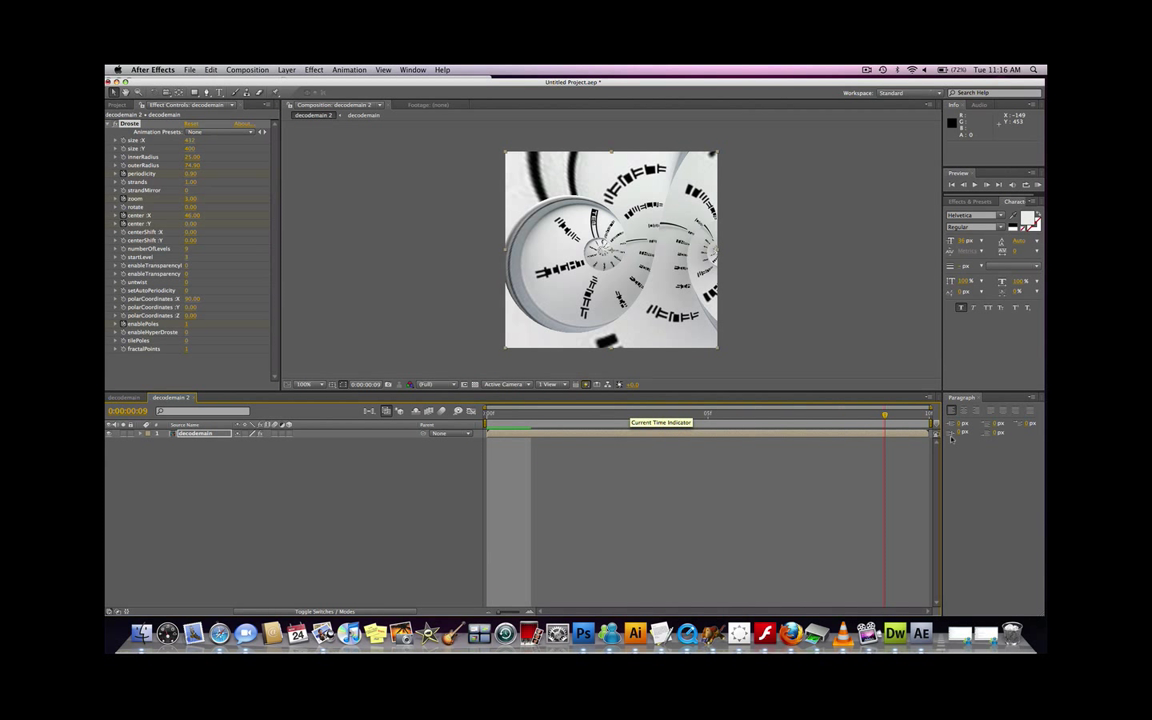
pyautogui.click(884, 414)
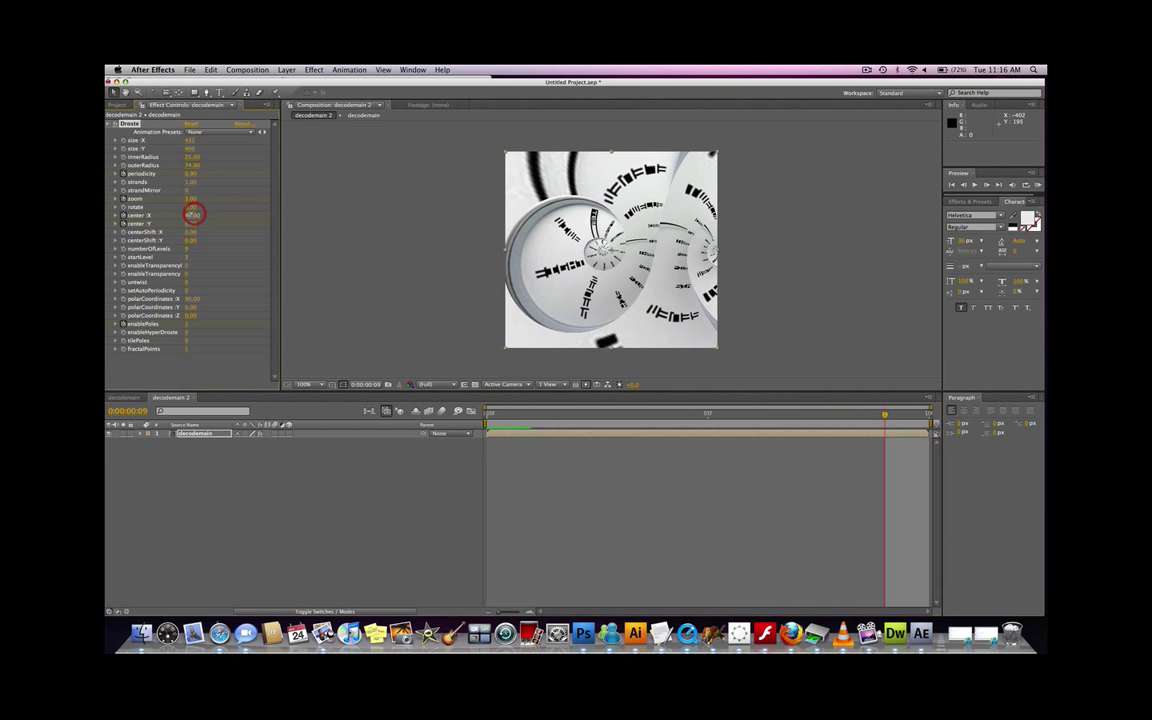
pyautogui.moveTo(195, 216); pyautogui.dragTo(133, 217)
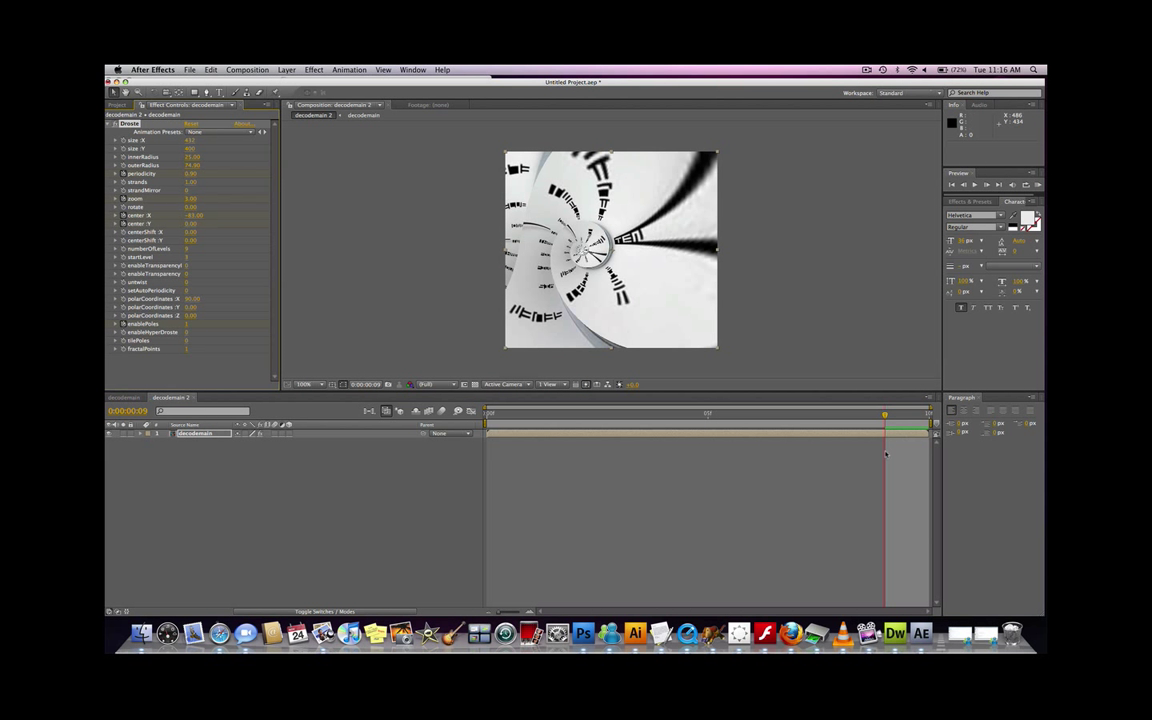
pyautogui.moveTo(884, 418); pyautogui.dragTo(494, 460)
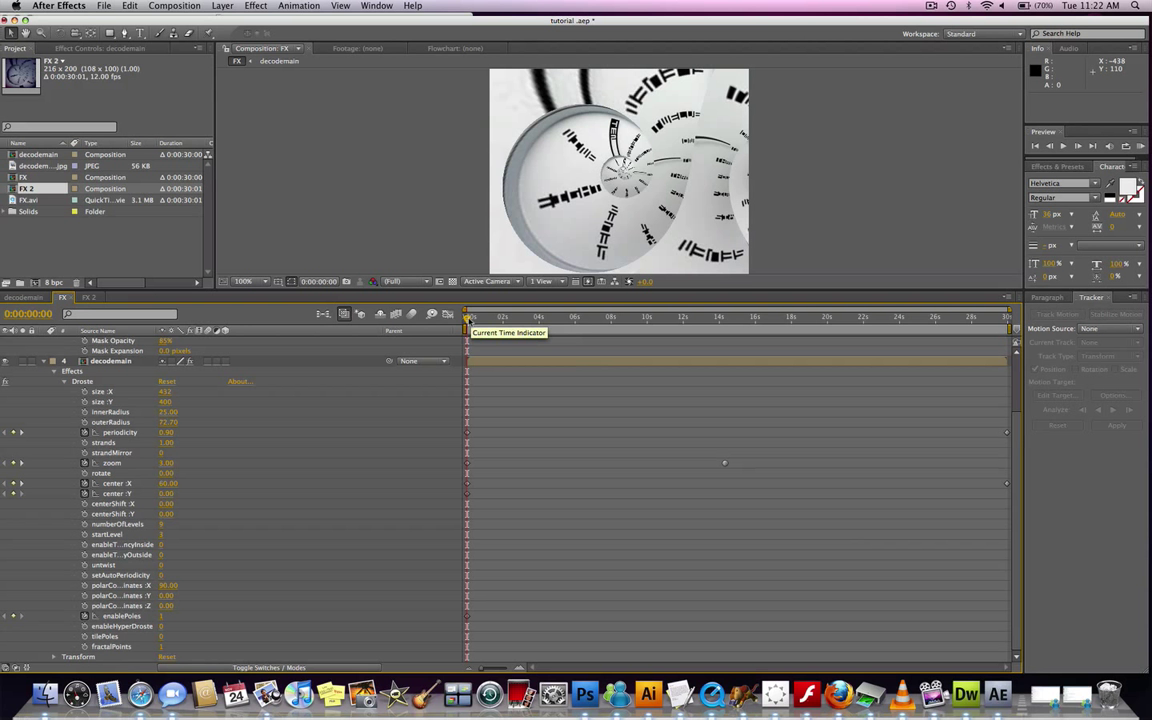
# Step: Add a zoom keyframe of 1.30 at 0:00:17:00
pyautogui.moveTo(468, 318); pyautogui.dragTo(727, 326)
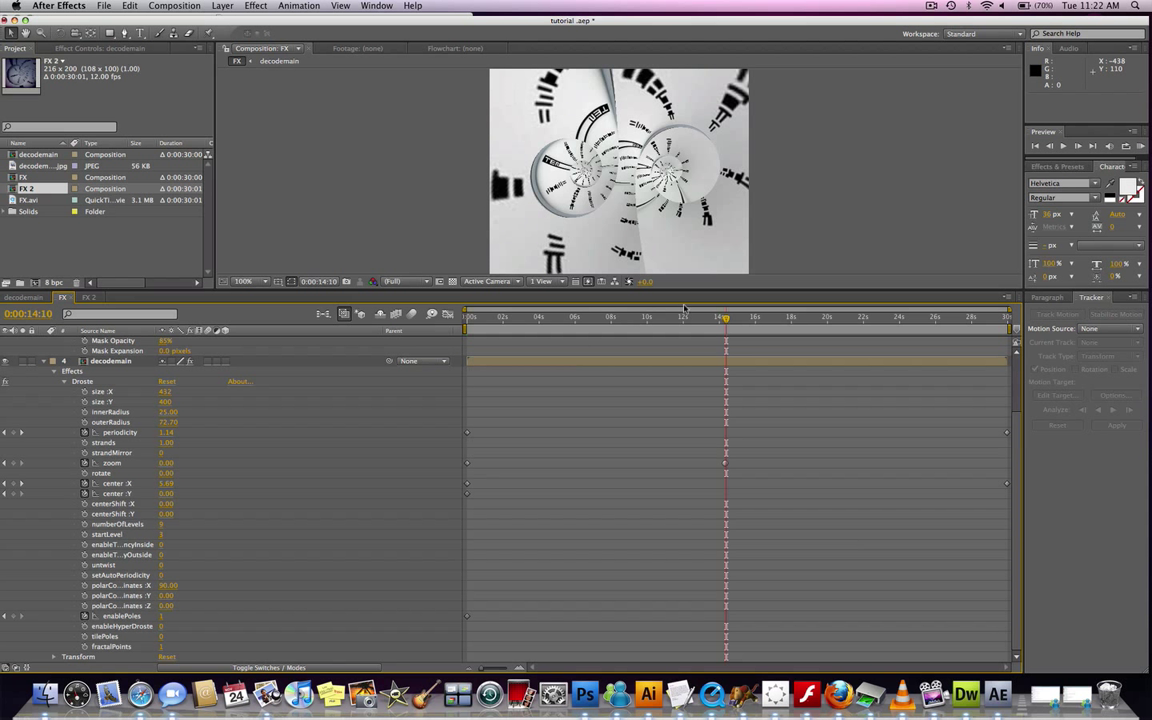
pyautogui.moveTo(726, 318); pyautogui.dragTo(773, 318)
pyautogui.moveTo(162, 462); pyautogui.dragTo(829, 318)
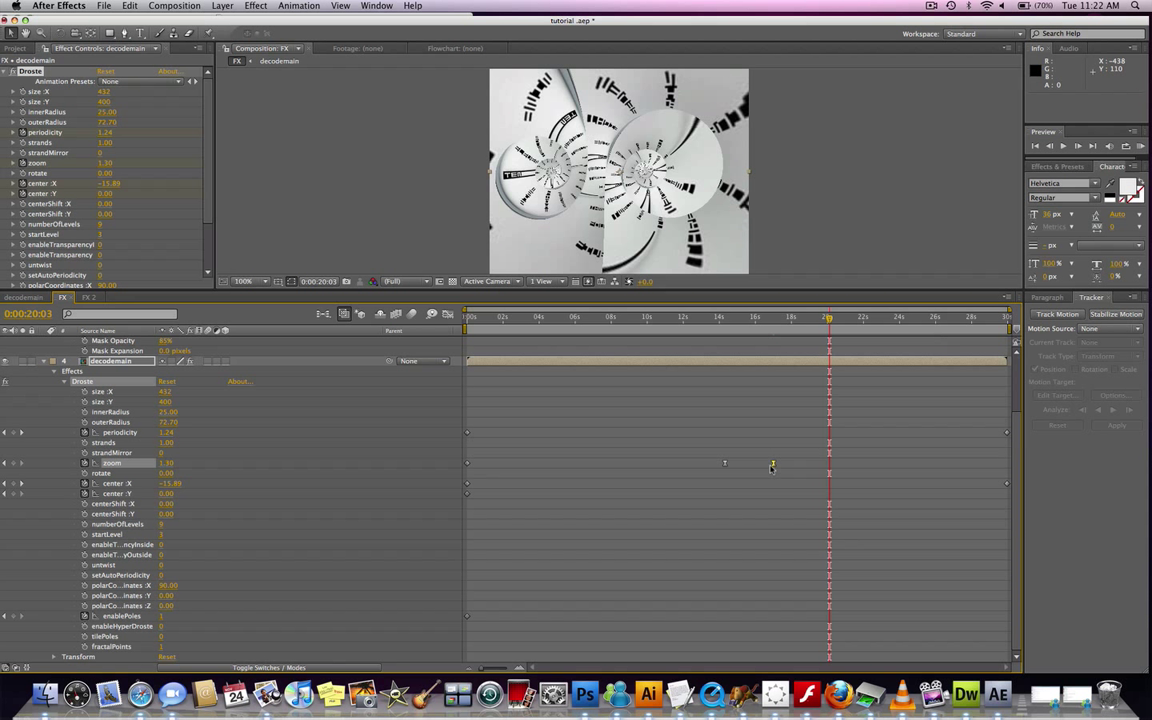
pyautogui.moveTo(773, 466)
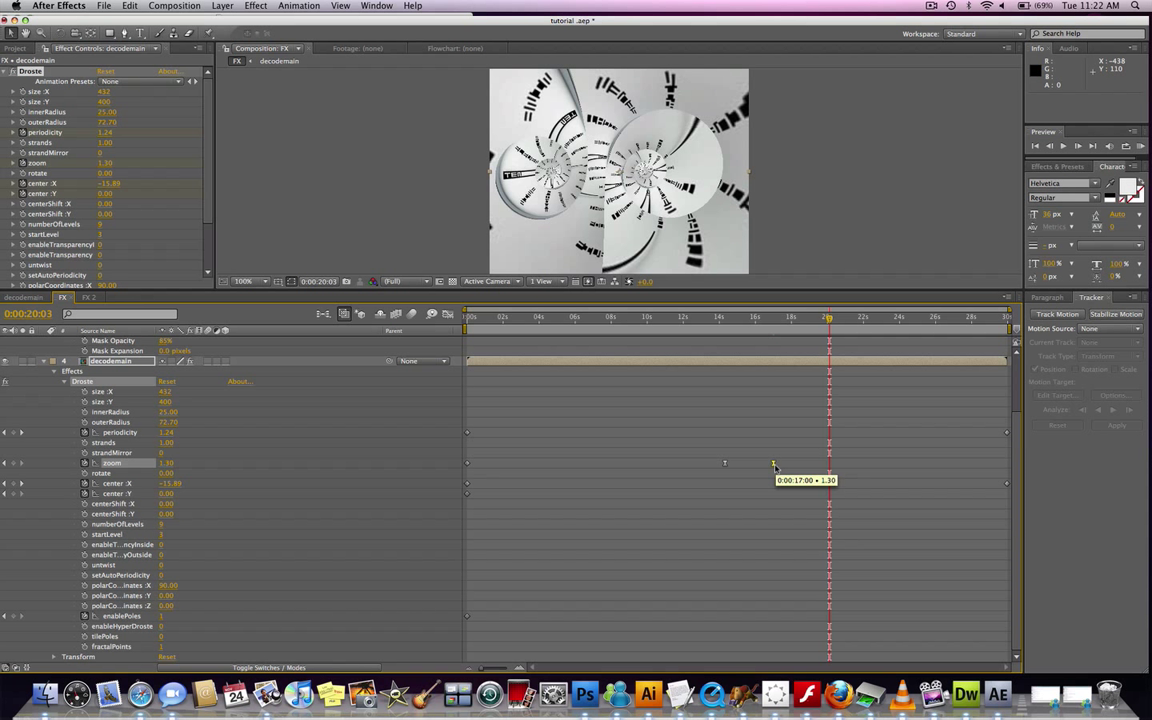
pyautogui.click(773, 464)
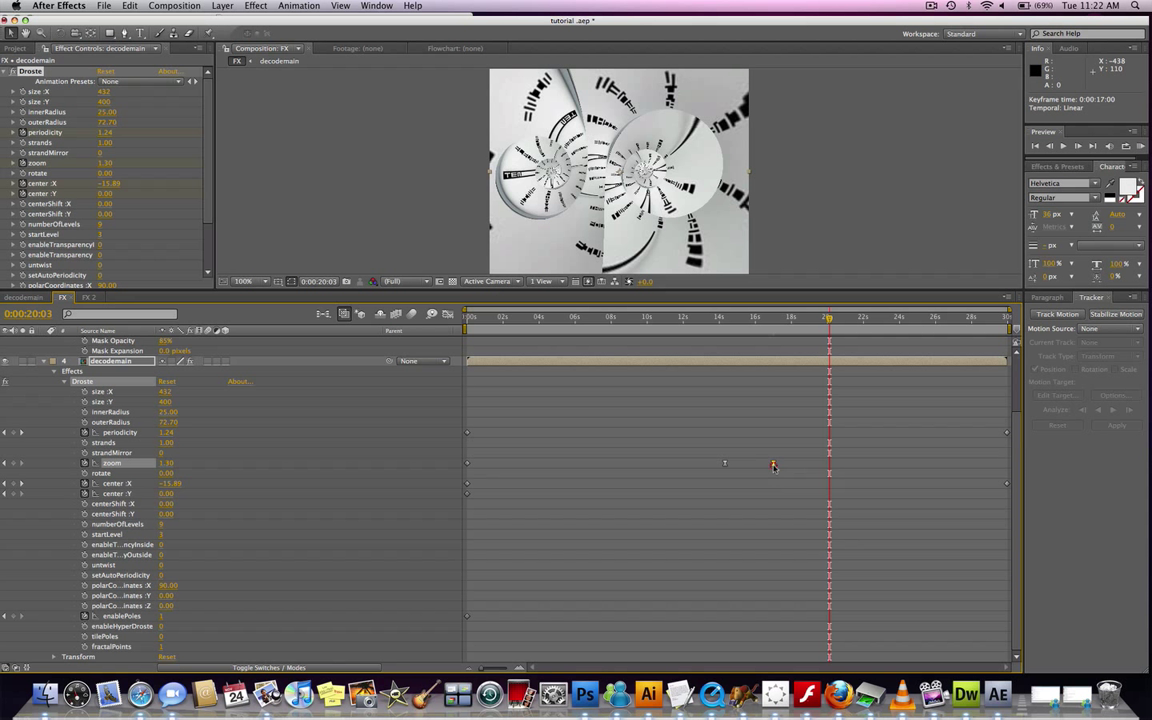
pyautogui.click(800, 541)
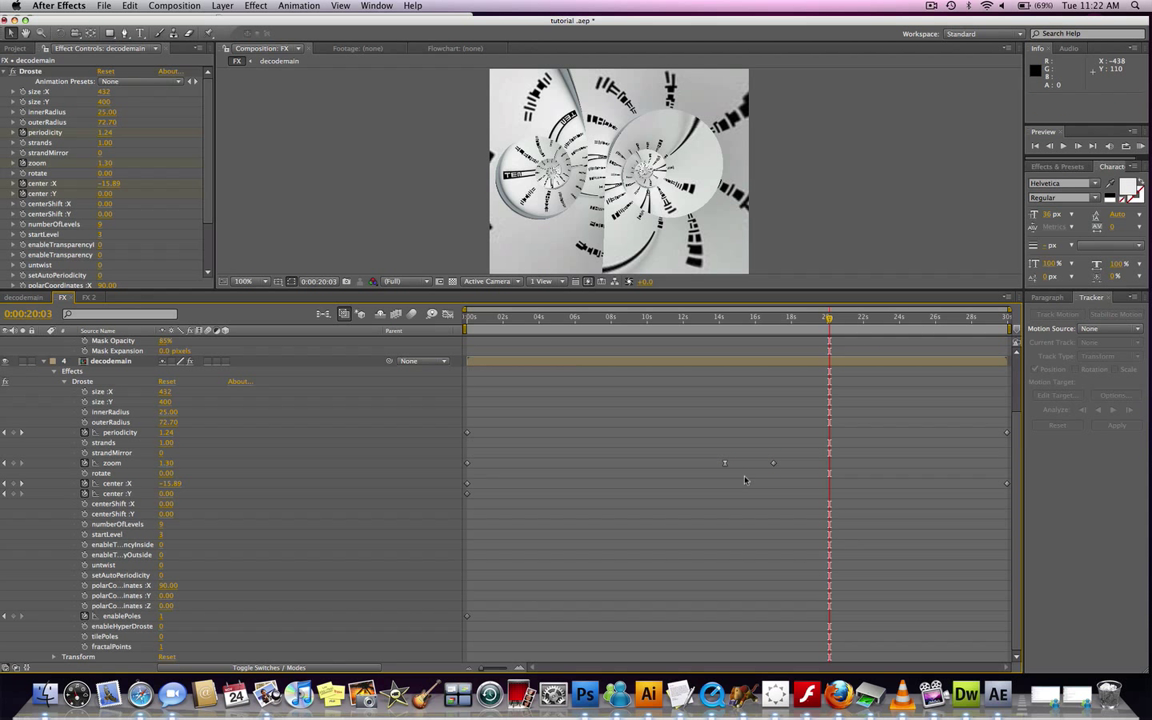
# Step: Undo the 1.30 zoom change and scrub back to 0:00:14:14
pyautogui.press('super+z')
pyautogui.press('j')
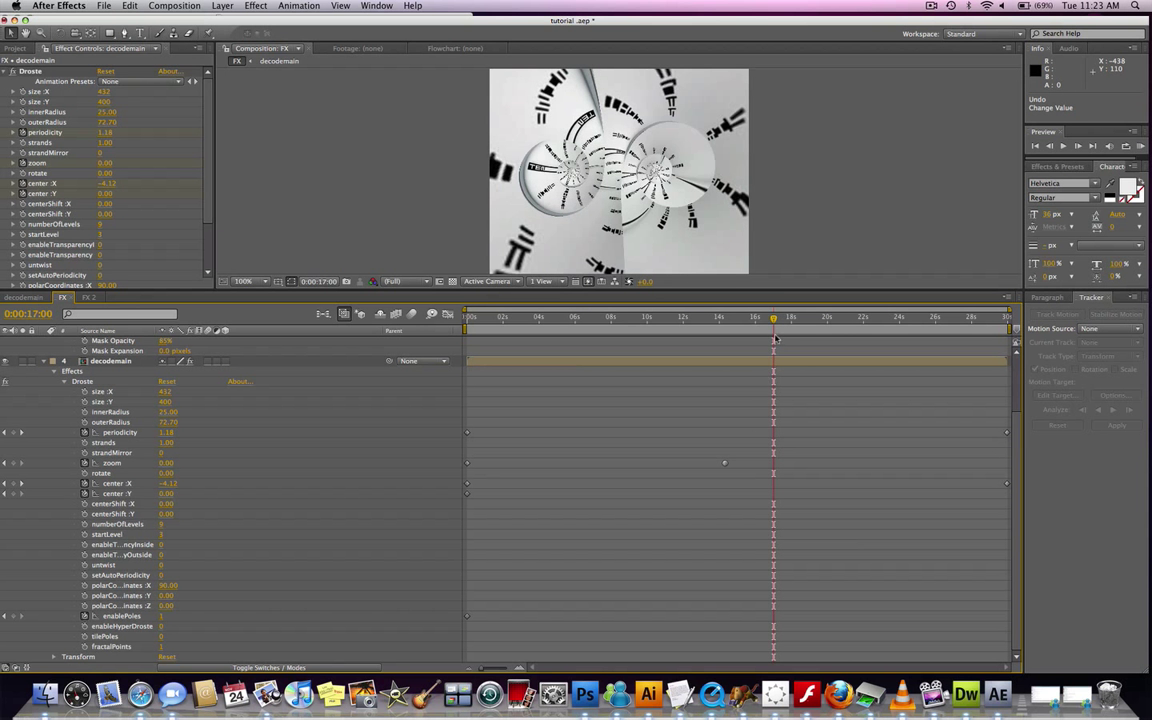
pyautogui.moveTo(774, 320); pyautogui.dragTo(452, 432)
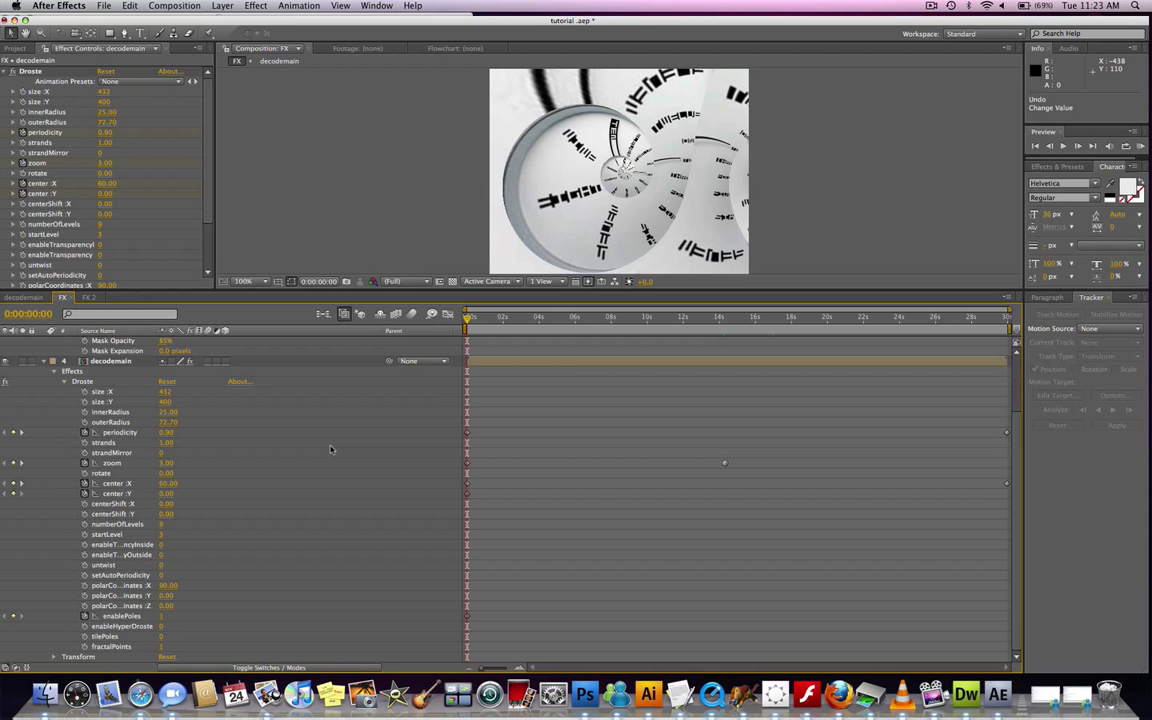
# Step: Begin creating a new solid layer via Layer > New > Solid
pyautogui.scroll(3, 322, 452)
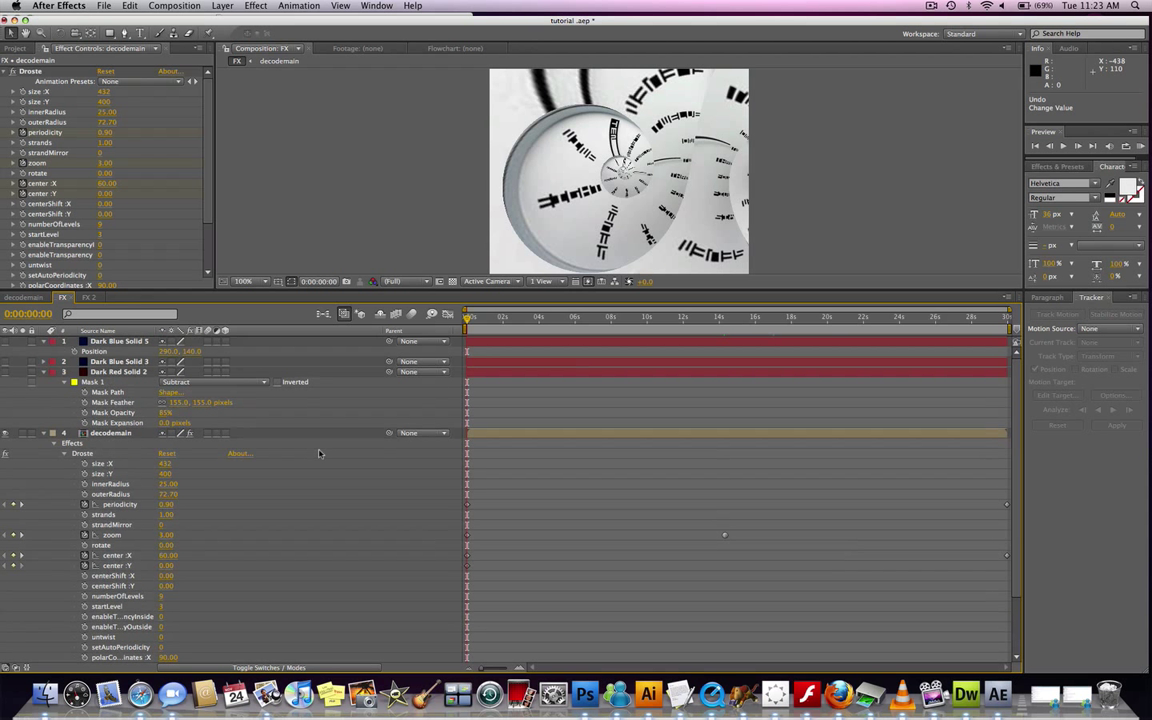
pyautogui.click(225, 6)
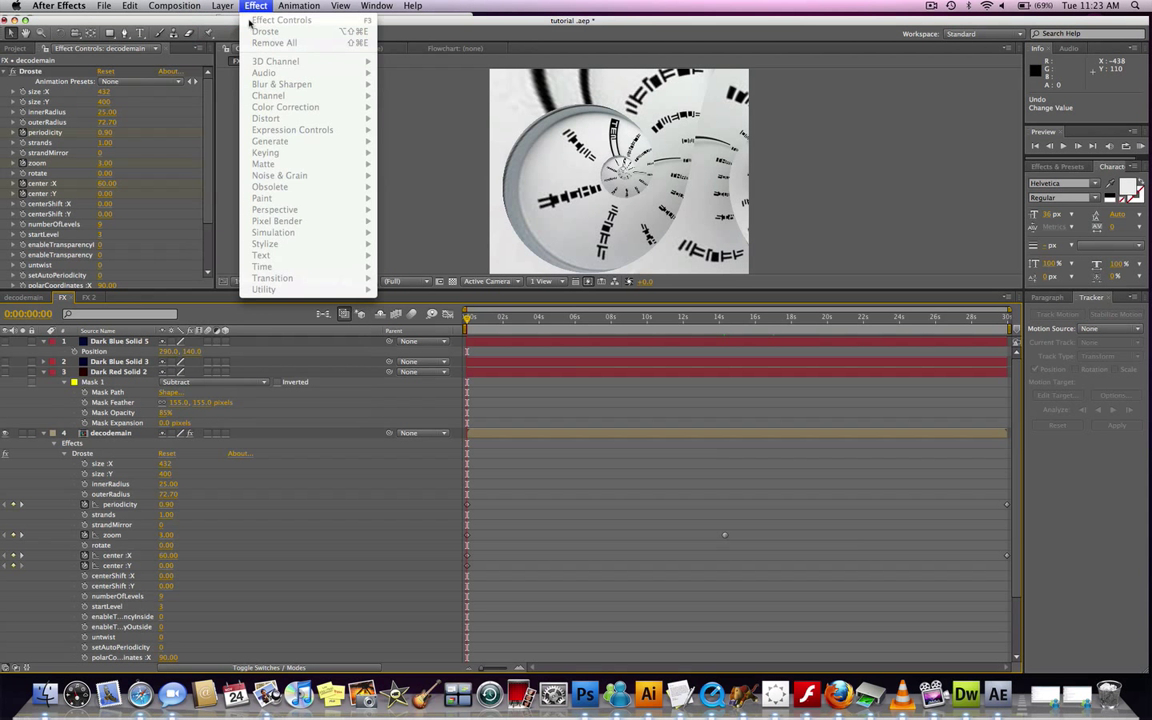
pyautogui.moveTo(241, 24)
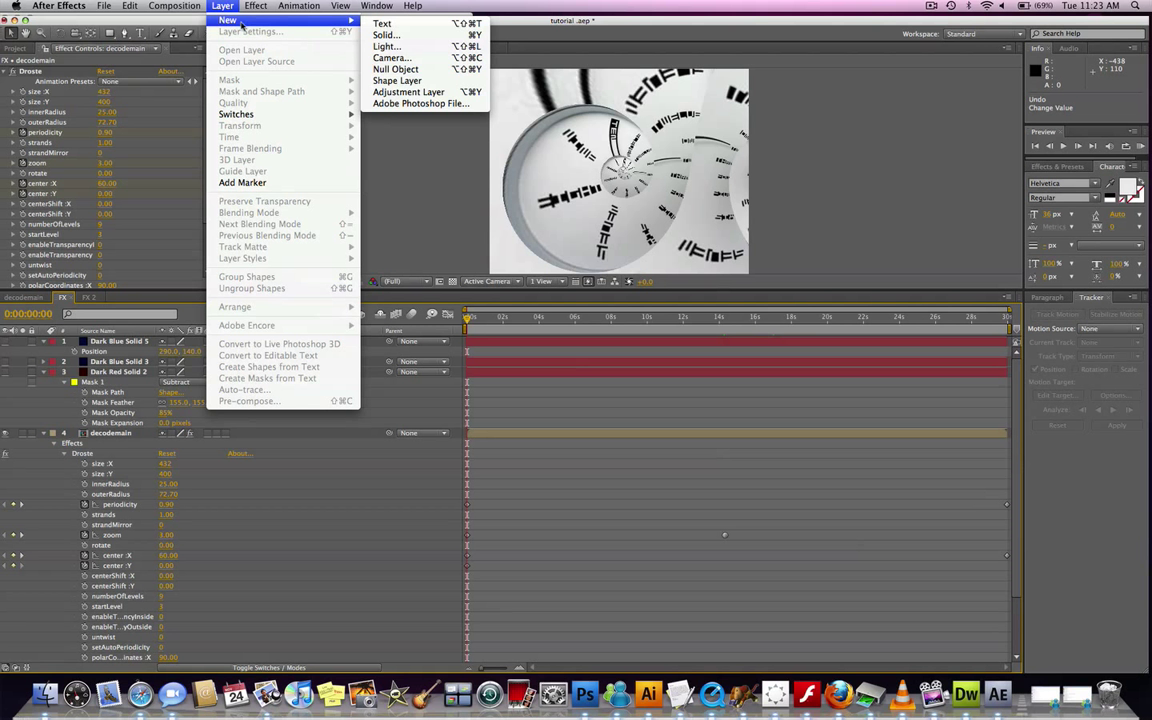
pyautogui.click(385, 35)
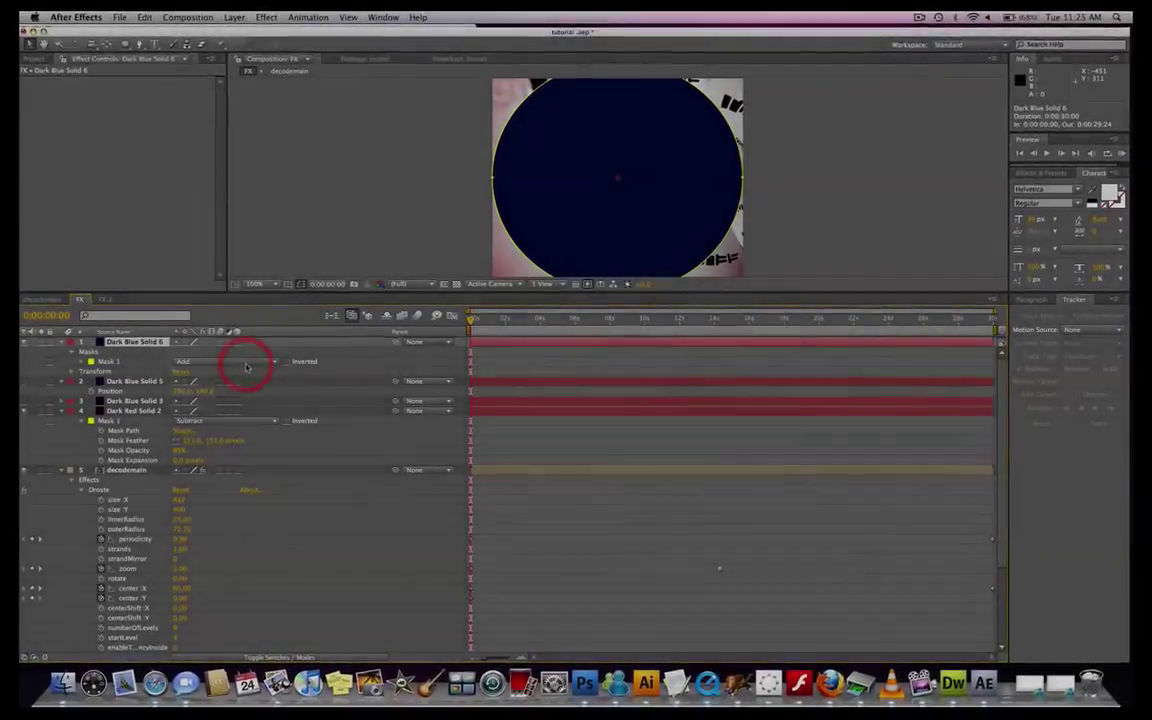
# Step: Set Dark Blue Solid 6's Mask 1 mode to Subtract and reveal its mask properties
pyautogui.click(243, 364)
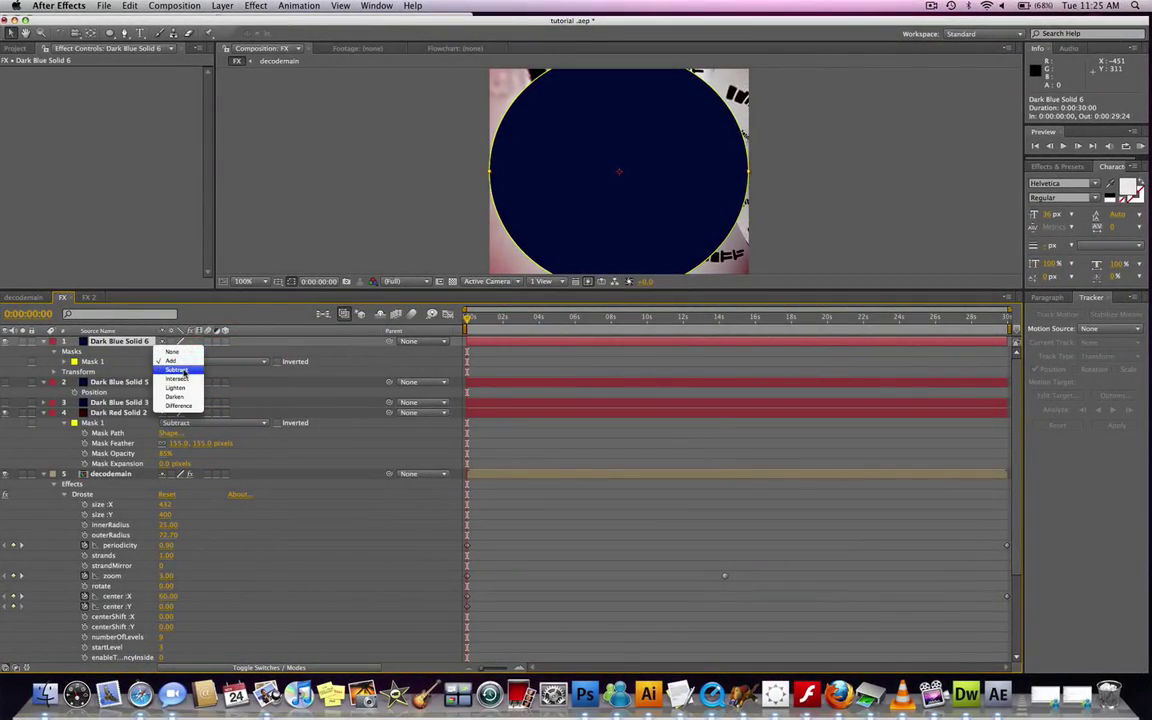
pyautogui.click(186, 370)
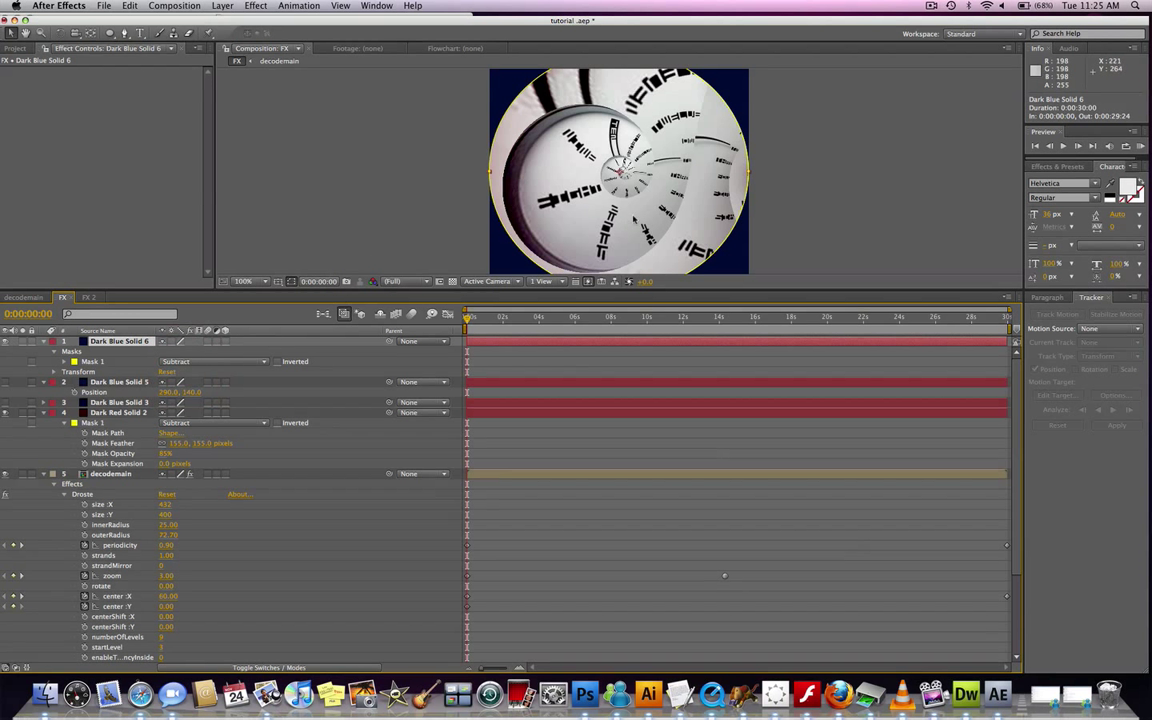
pyautogui.click(96, 362)
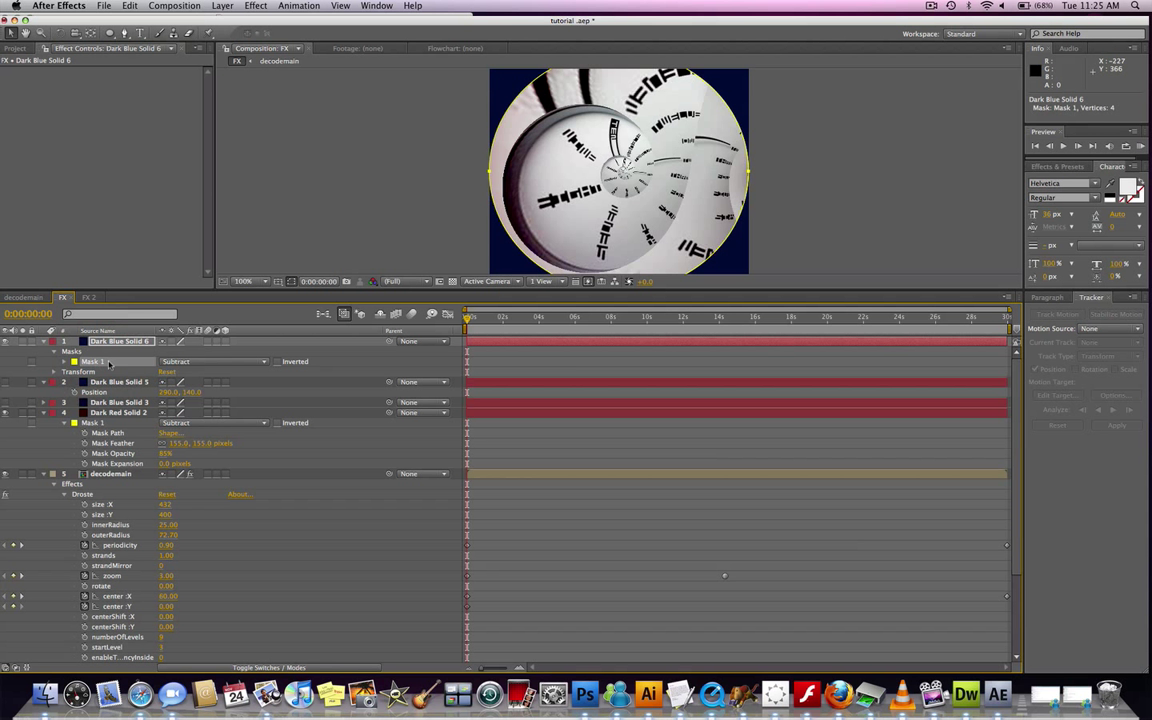
pyautogui.press('f')
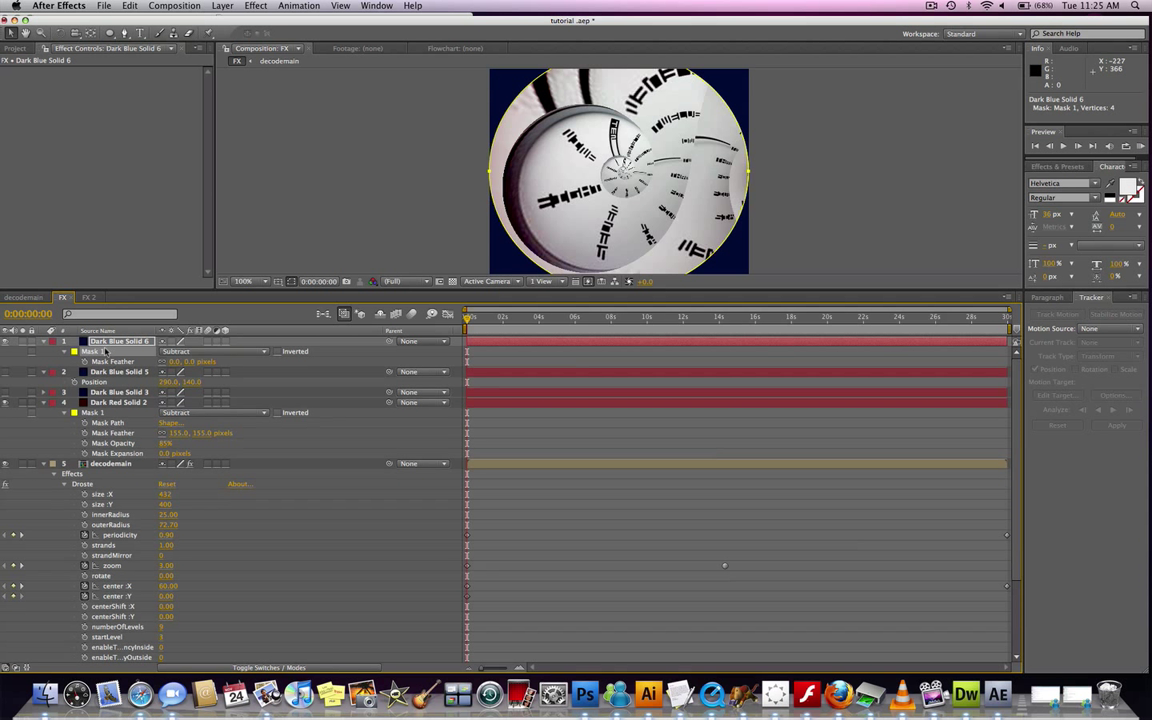
pyautogui.click(105, 341)
pyautogui.press('f')
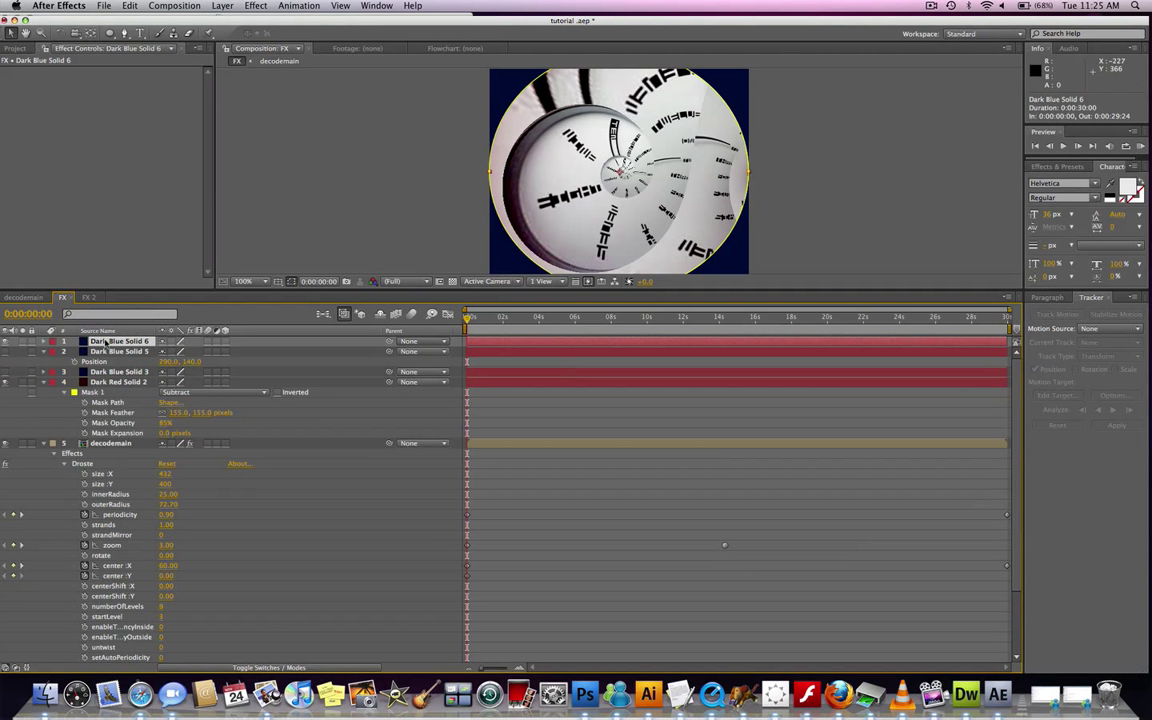
pyautogui.press('m')
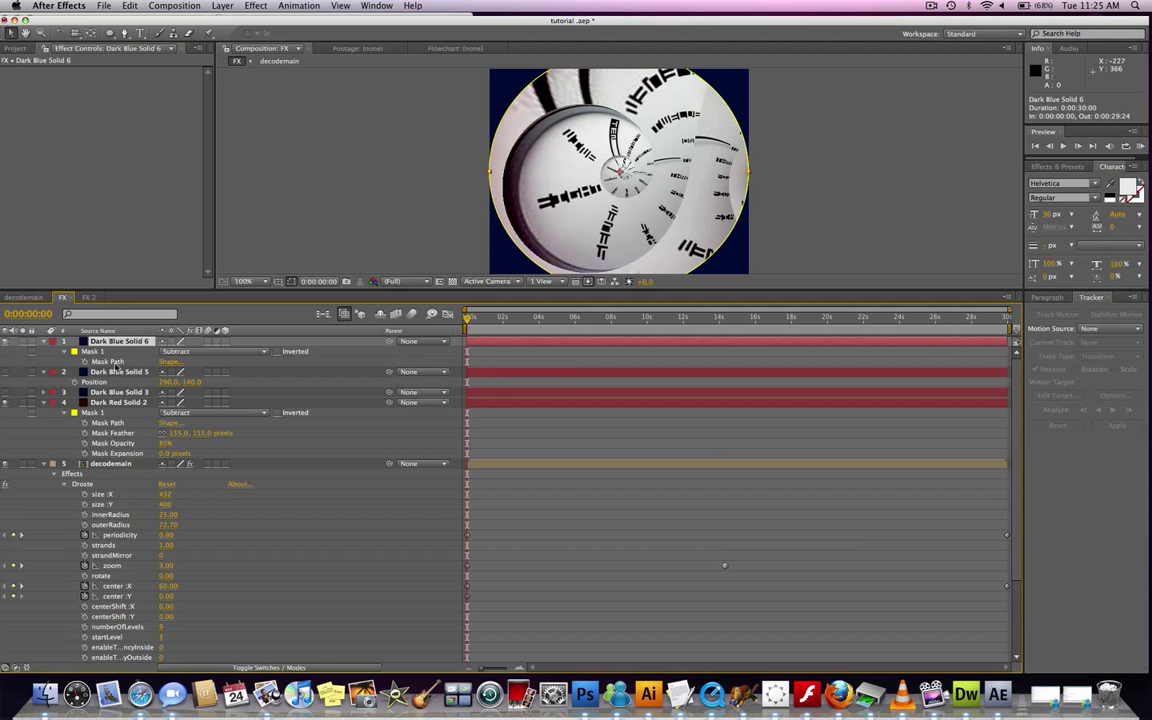
# Step: Feather Dark Blue Solid 6's Mask 1 to 129 pixels
pyautogui.click(113, 362)
pyautogui.press('f')
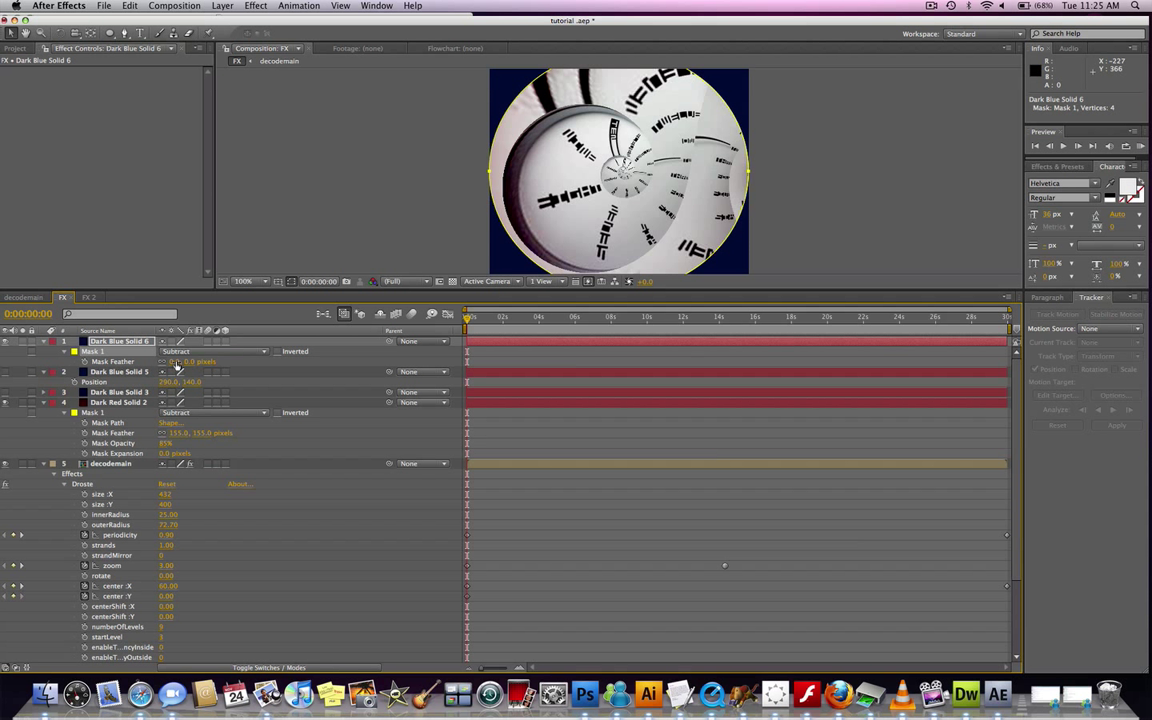
pyautogui.moveTo(178, 362); pyautogui.dragTo(232, 357)
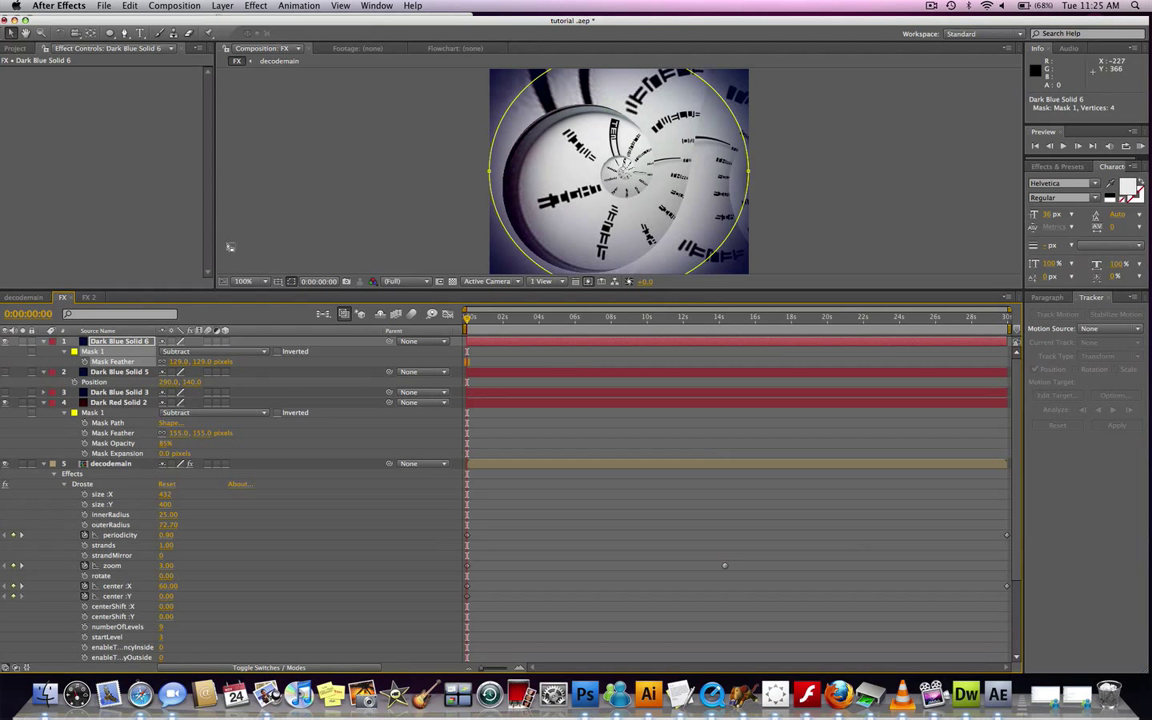
pyautogui.click(160, 219)
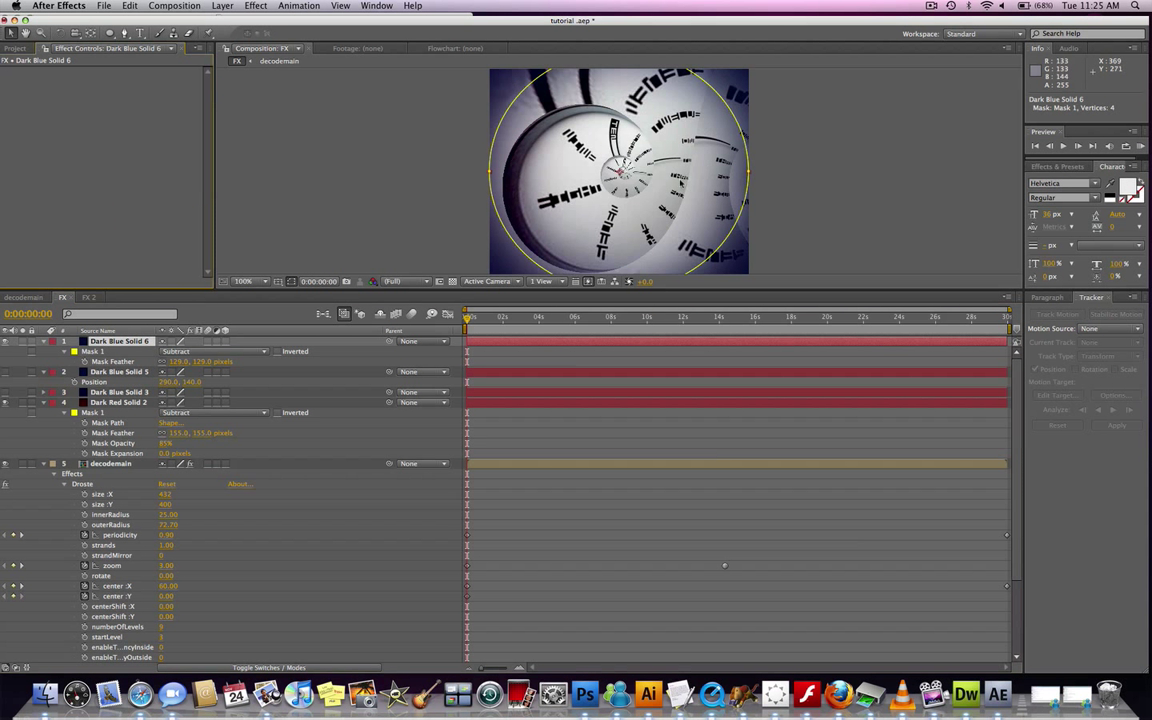
# Step: Hide Dark Blue Solid 6, choose the Ellipse tool, and expand Dark Blue Solid 3's masks
pyautogui.click(5, 343)
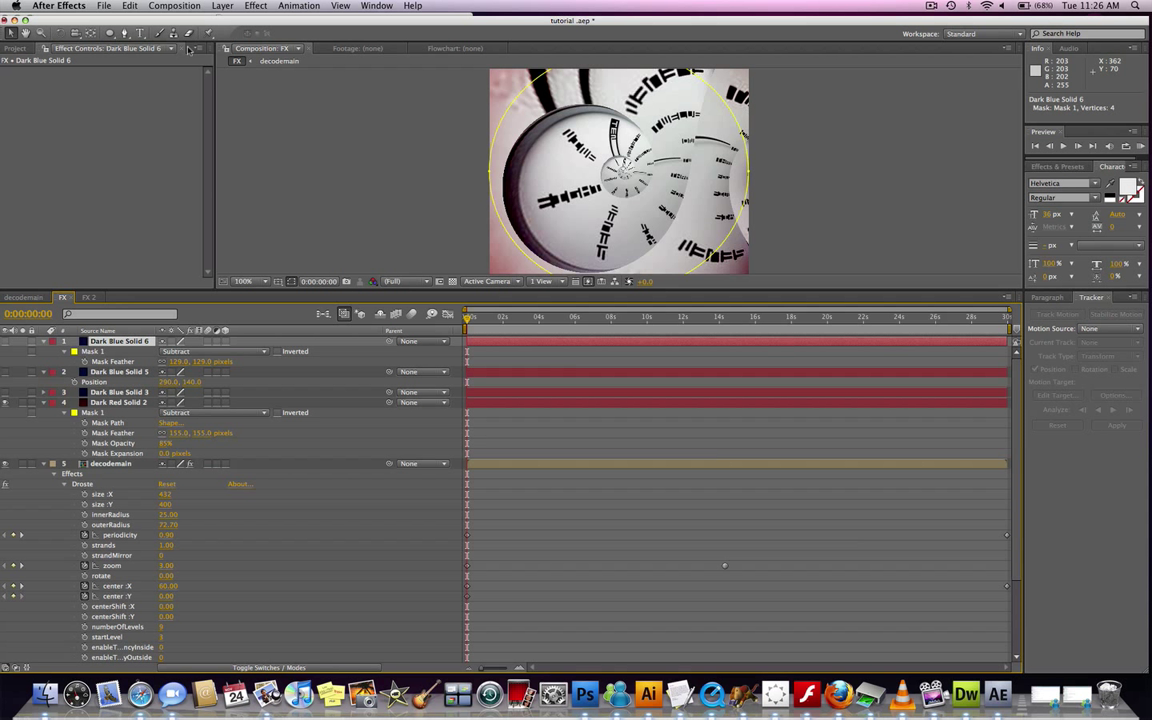
pyautogui.click(108, 33)
pyautogui.click(6, 397)
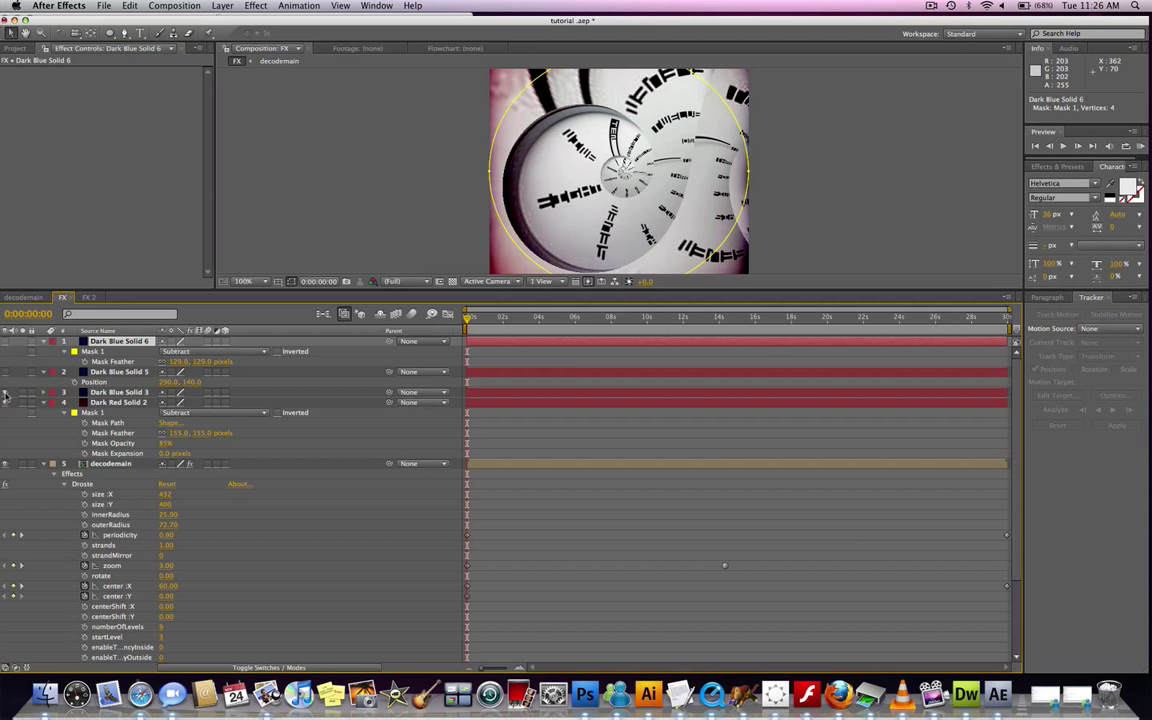
pyautogui.click(50, 396)
pyautogui.click(47, 397)
pyautogui.click(44, 393)
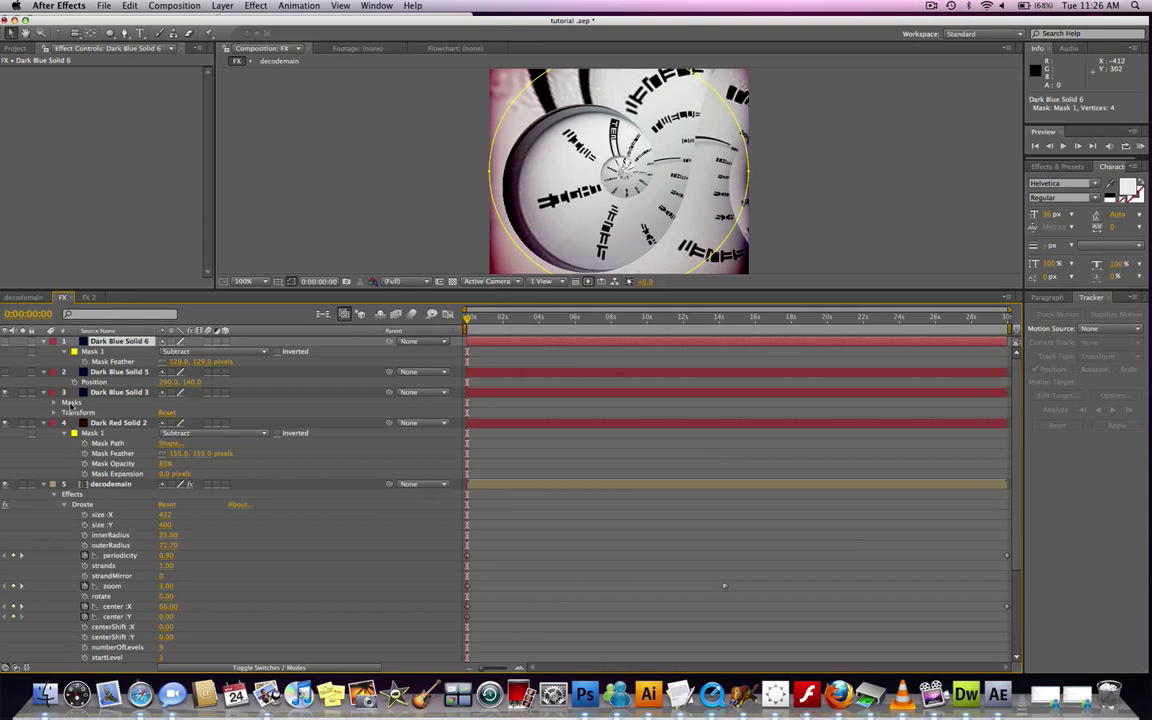
pyautogui.click(52, 405)
pyautogui.click(52, 405)
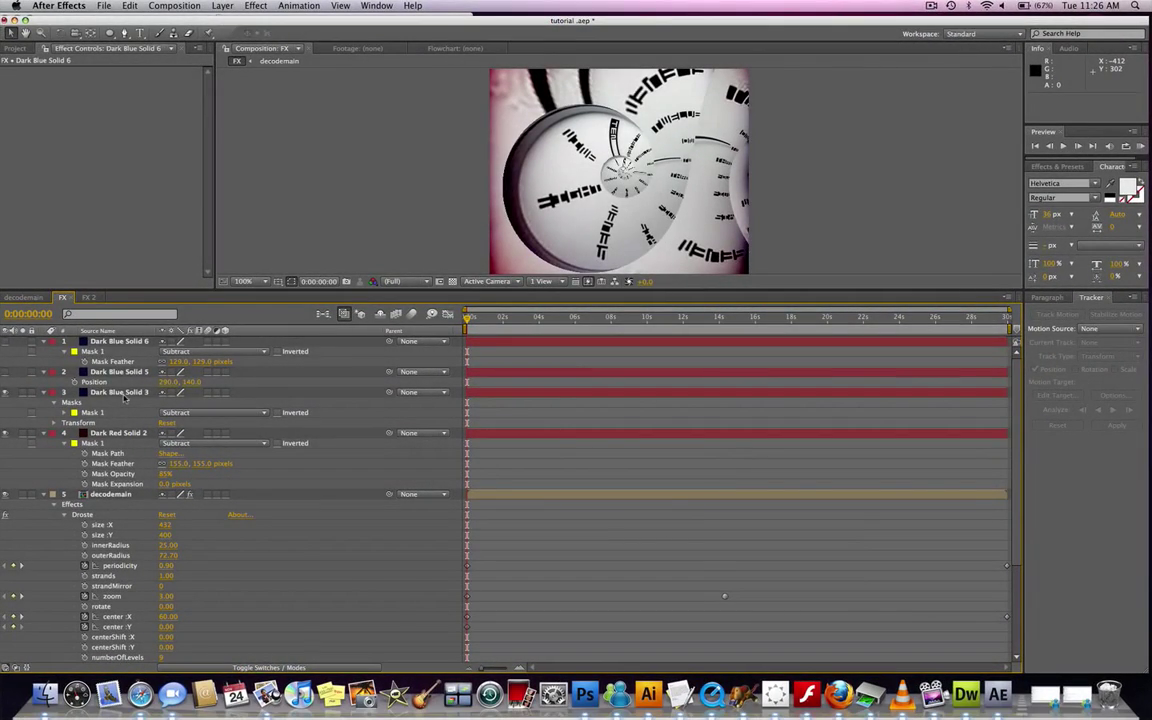
# Step: Keep Dark Blue Solid 3's blending mode at Classic Color Burn and make Dark Blue Solid 5 visible
pyautogui.rightClick(122, 394)
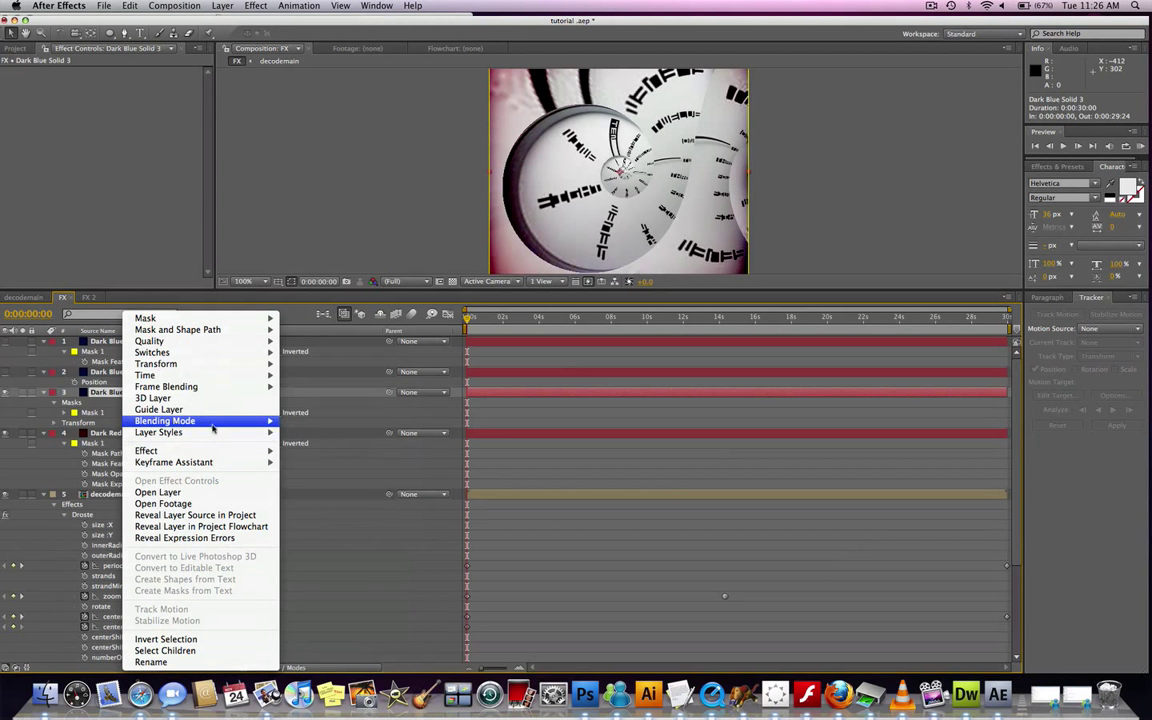
pyautogui.moveTo(218, 436)
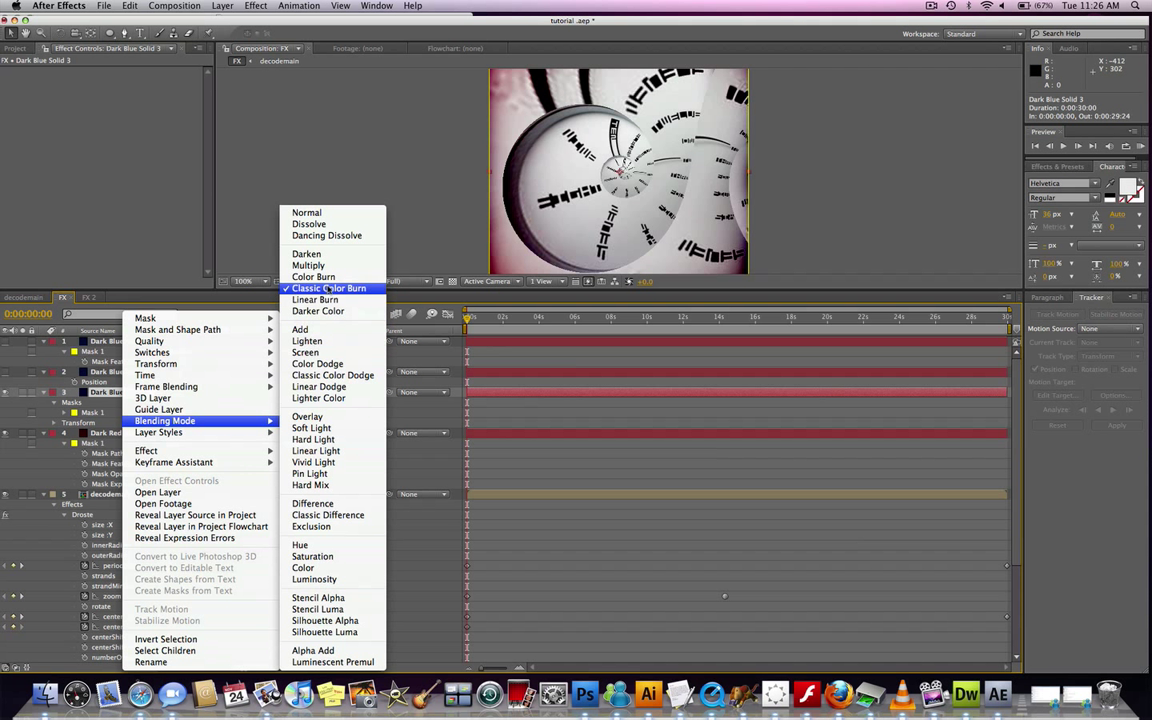
pyautogui.click(289, 176)
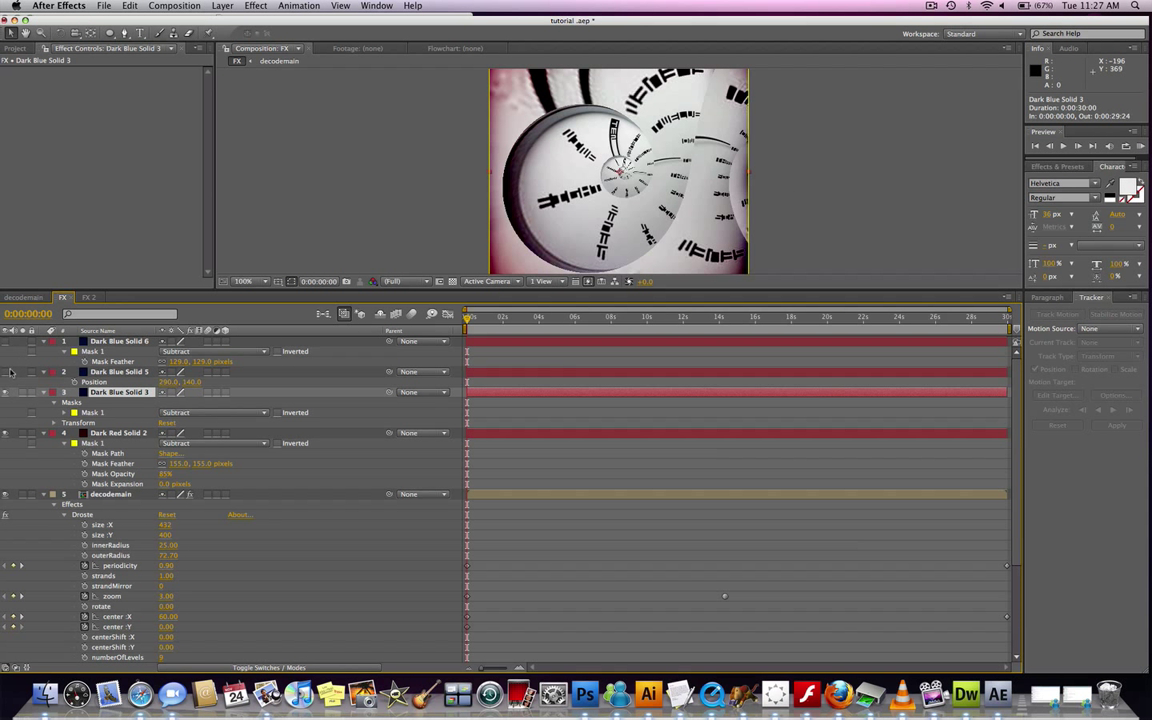
pyautogui.click(6, 372)
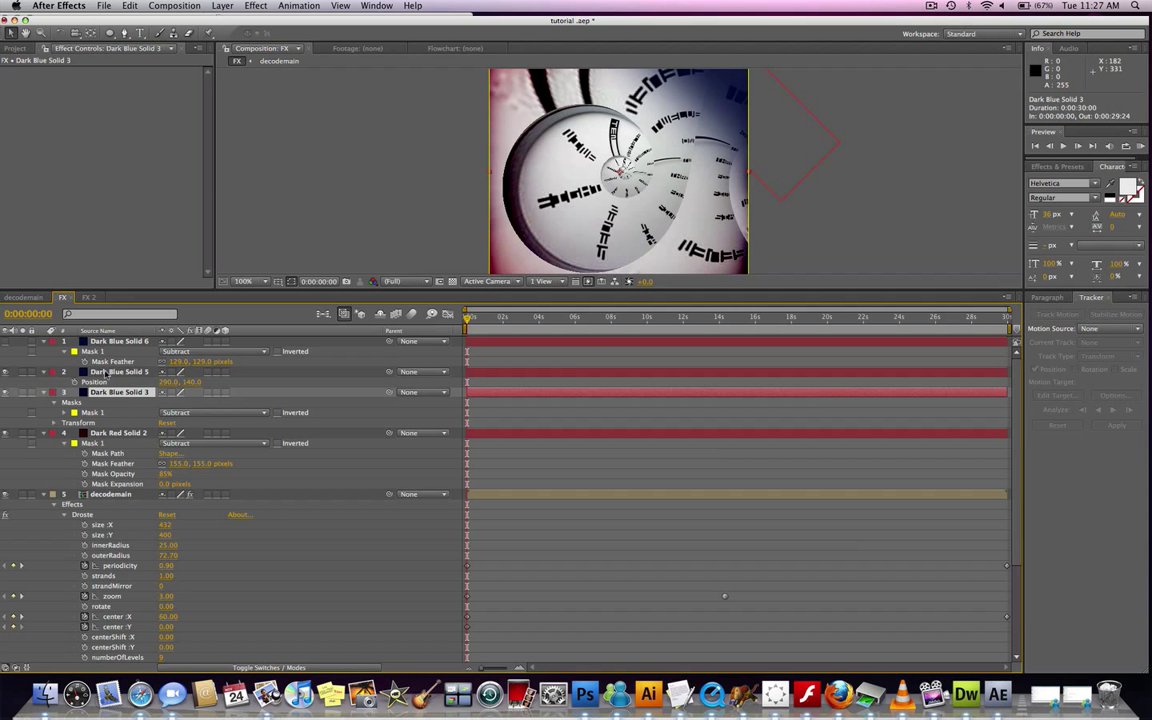
# Step: Browse the Layer > New menu and close it without creating a layer
pyautogui.click(222, 6)
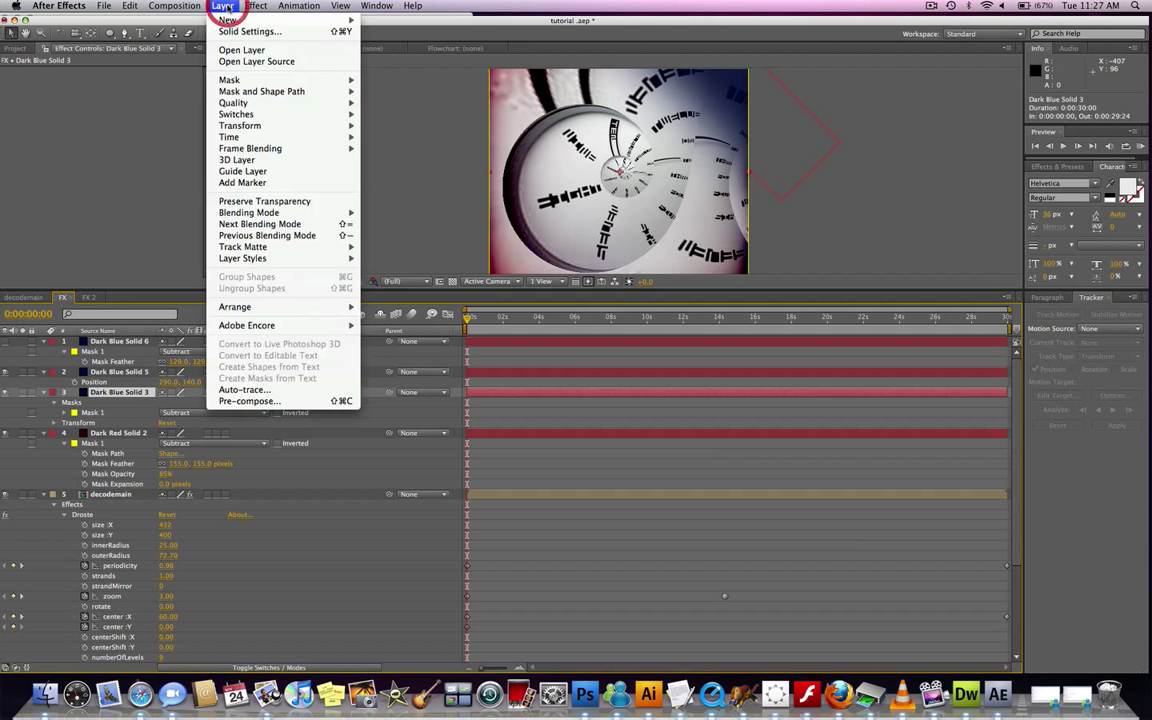
pyautogui.moveTo(235, 20)
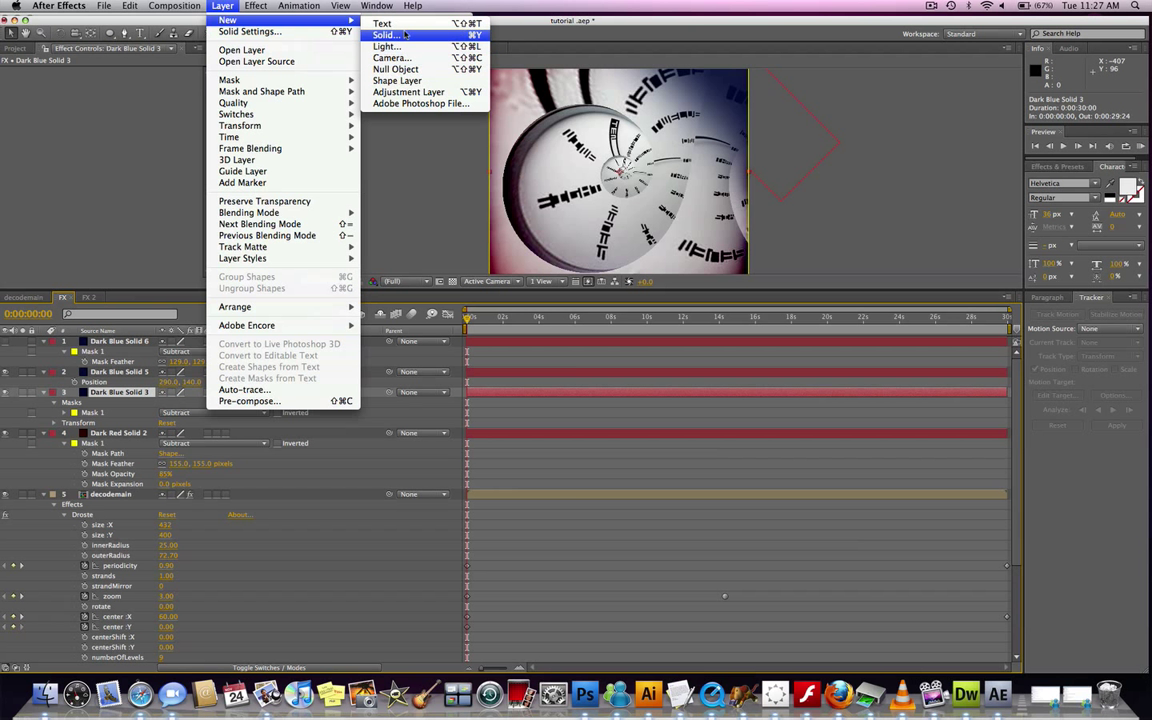
pyautogui.click(160, 111)
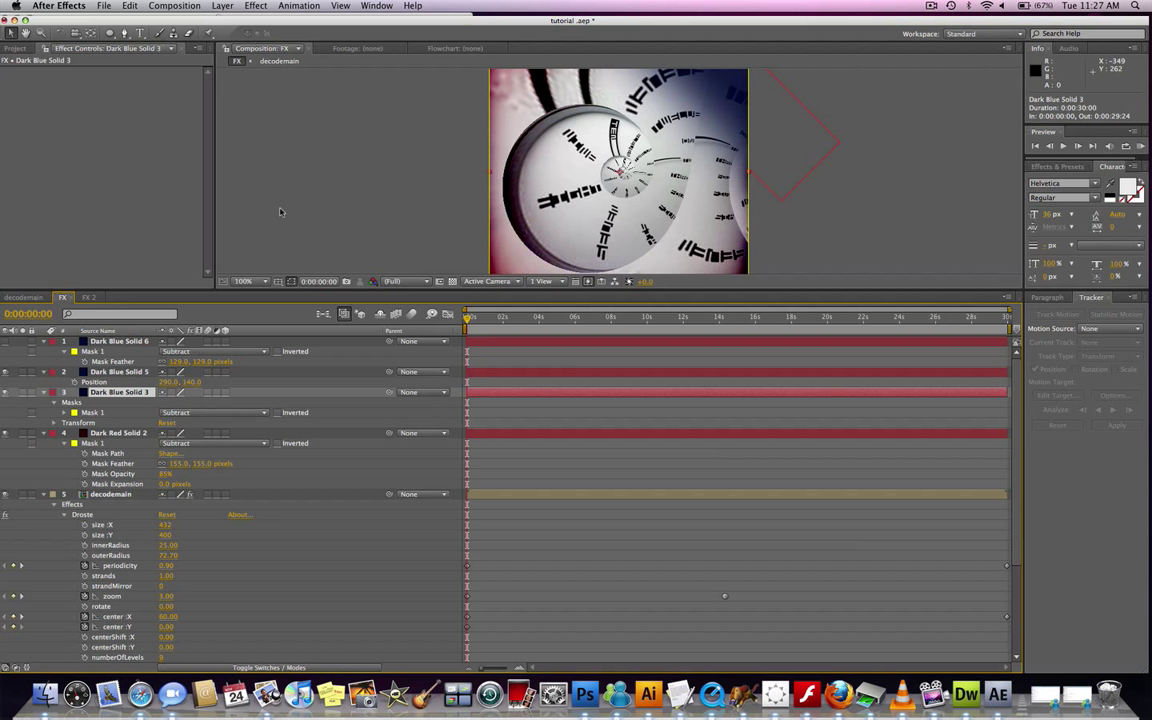
# Step: Move Dark Blue Solid 5 to position 304, 117 over the clock's upper right, then scrub the preview
pyautogui.moveTo(800, 108)
pyautogui.mouseDown()
pyautogui.moveTo(658, 184)
pyautogui.moveTo(600, 240)
pyautogui.moveTo(680, 200)
pyautogui.moveTo(707, 208)
pyautogui.moveTo(803, 124)
pyautogui.moveTo(810, 102)
pyautogui.mouseUp()
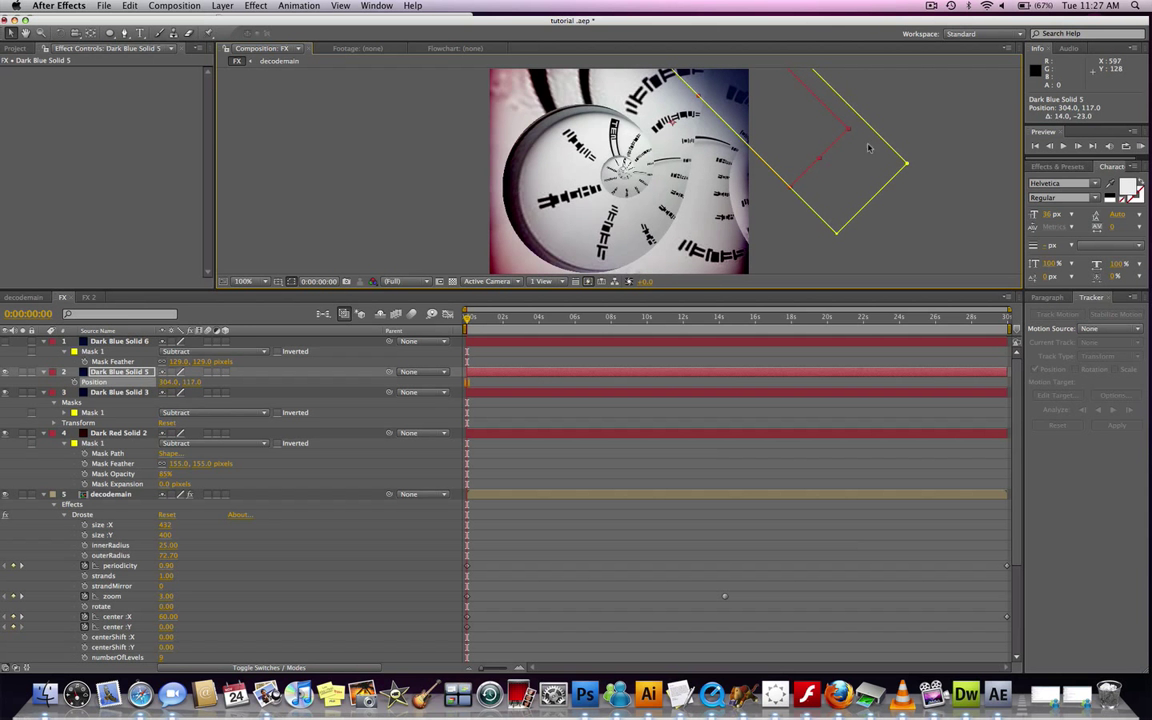
pyautogui.press('.')
pyautogui.press('.')
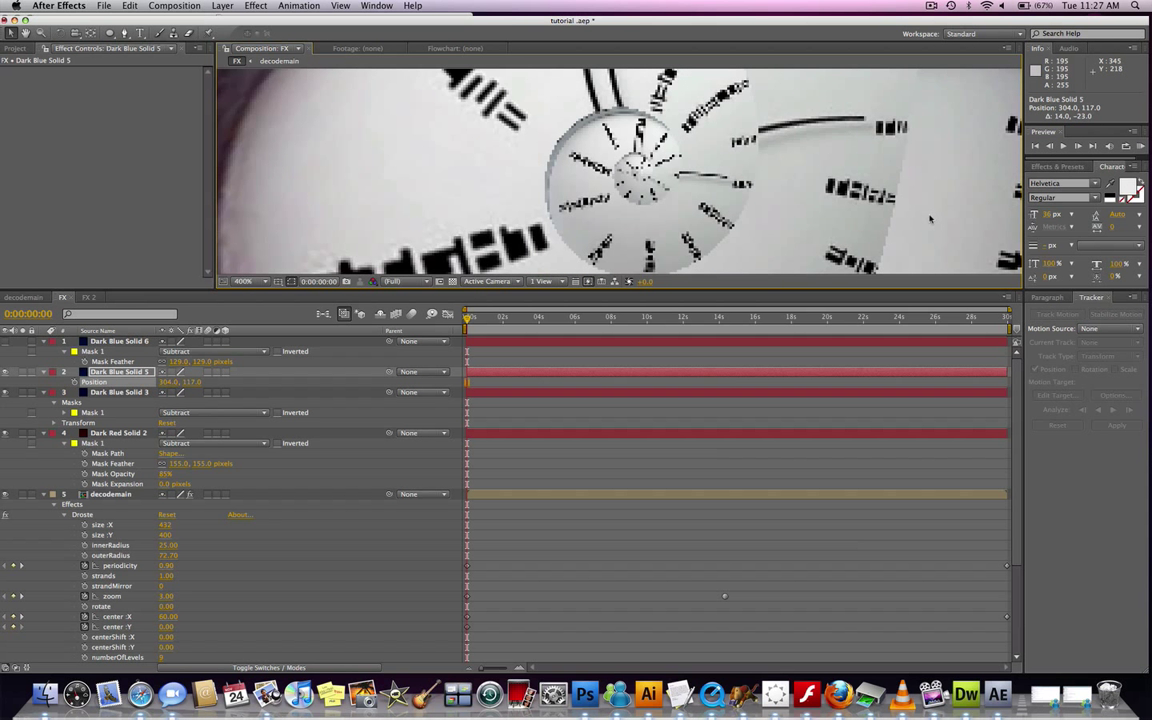
pyautogui.press(',')
pyautogui.press(',')
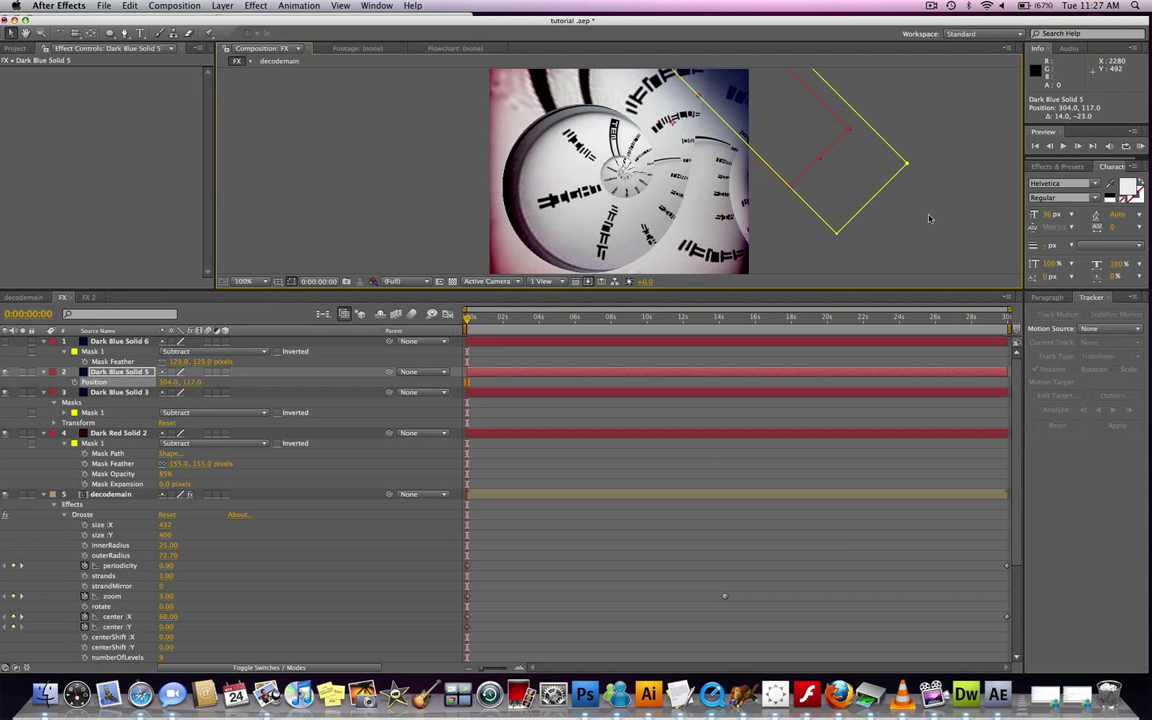
pyautogui.click(941, 66)
pyautogui.click(951, 141)
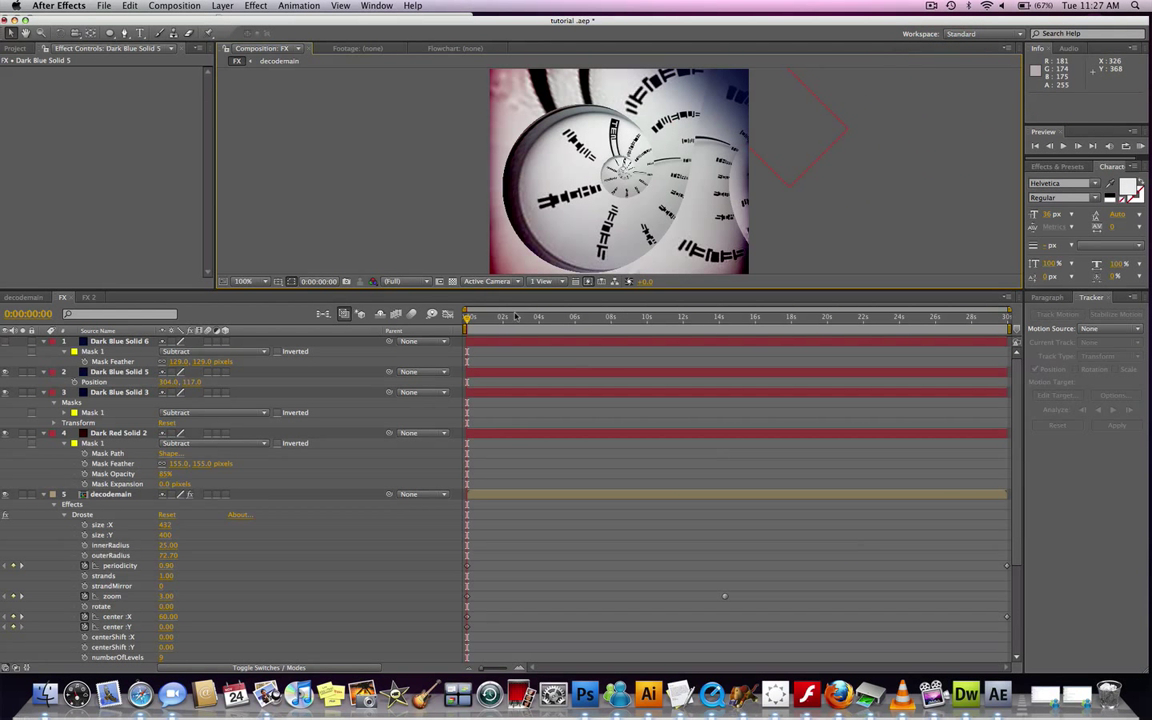
pyautogui.moveTo(470, 318); pyautogui.dragTo(978, 322)
pyautogui.moveTo(860, 345); pyautogui.dragTo(466, 322)
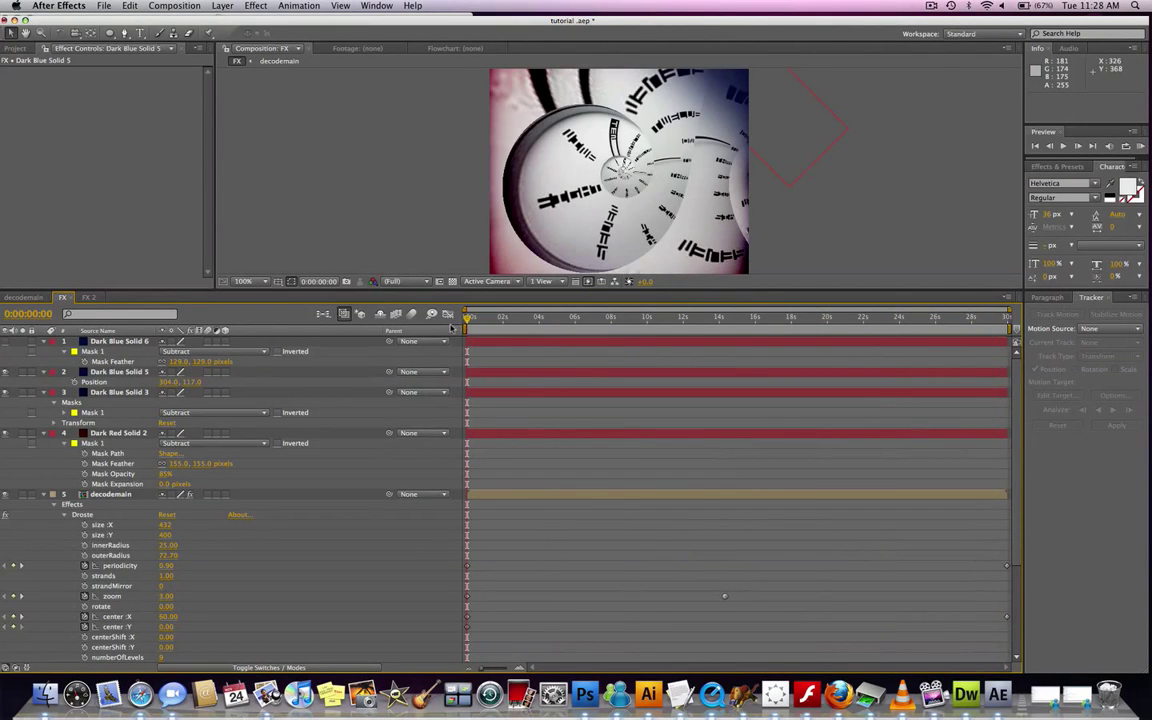
# Step: Minimize After Effects and the Droste image, then open FX.mov from the desktop
pyautogui.click(15, 19)
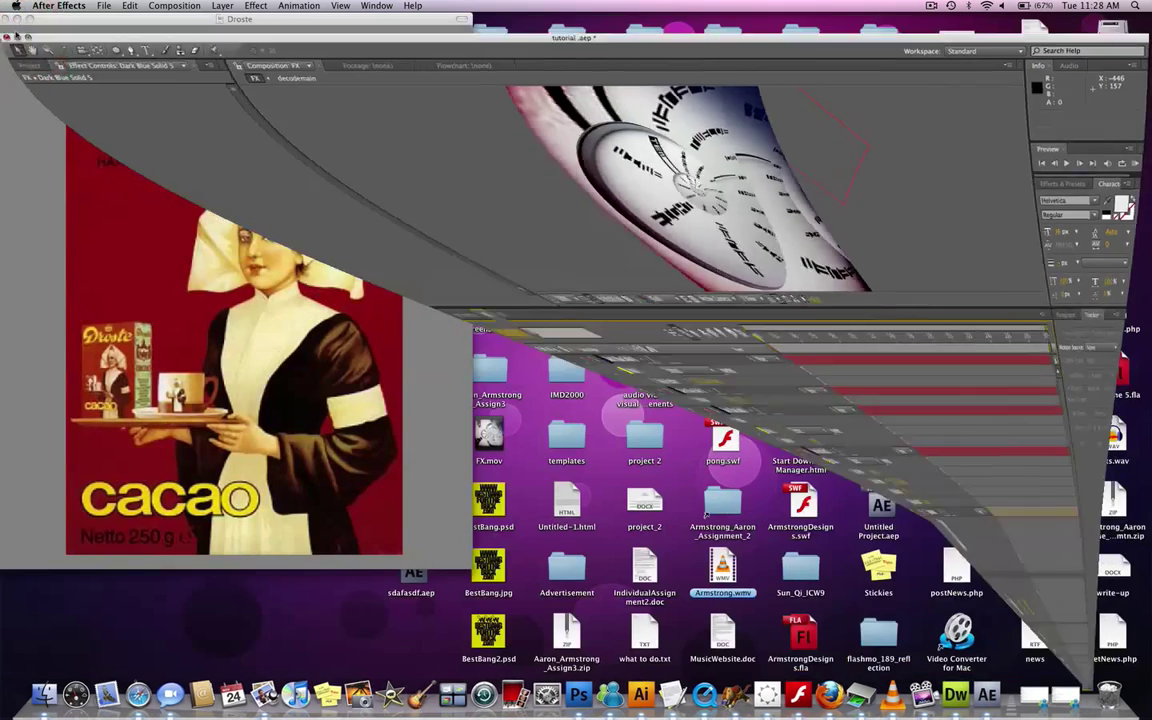
pyautogui.click(17, 19)
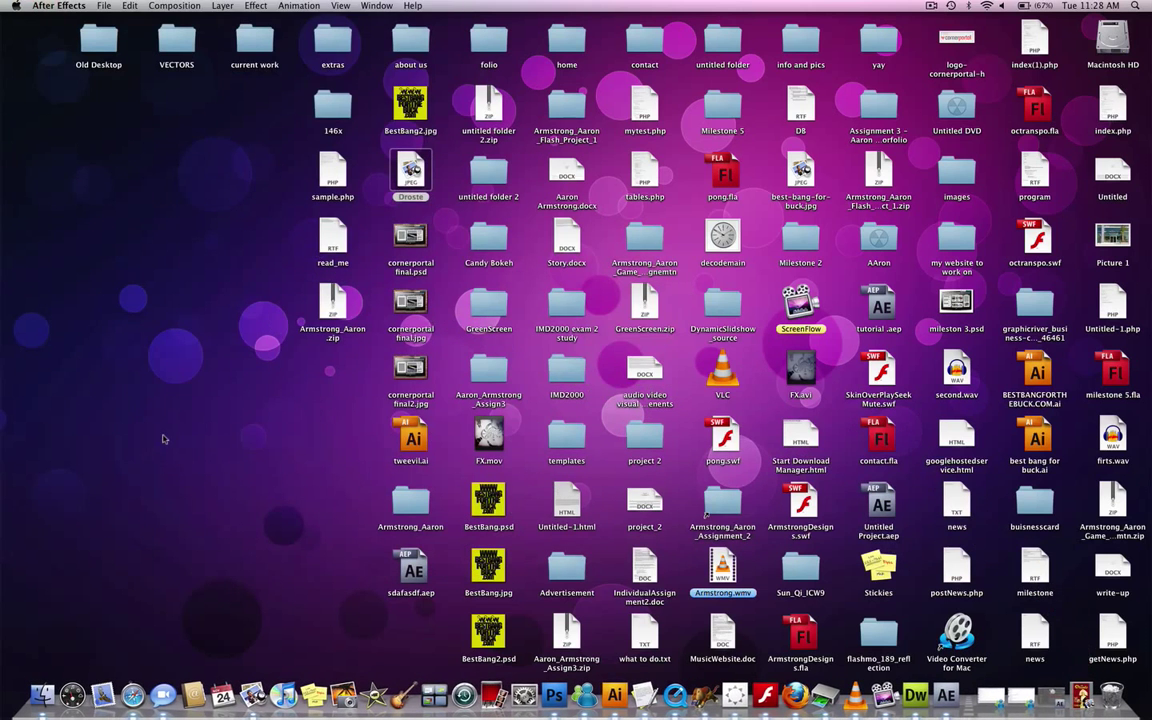
pyautogui.doubleClick(488, 432)
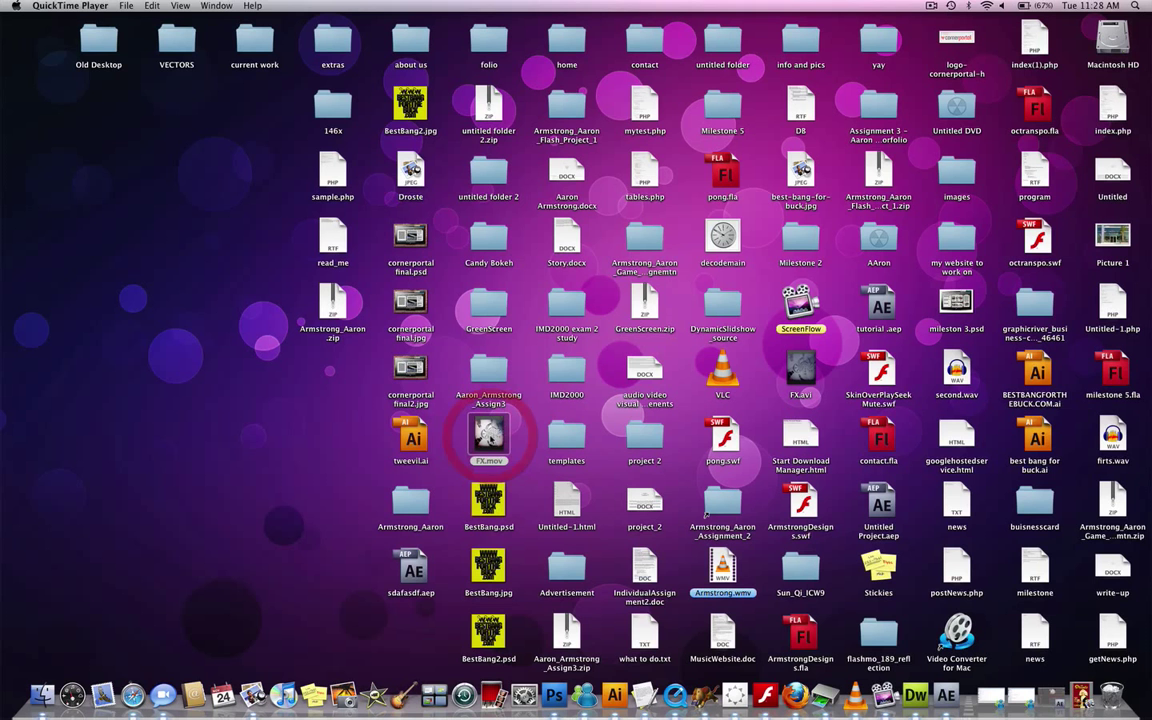
# Step: Move the FX.mov window toward screen centre and enlarge it
pyautogui.moveTo(120, 33); pyautogui.dragTo(448, 144)
pyautogui.moveTo(549, 319); pyautogui.dragTo(790, 613)
pyautogui.moveTo(542, 146); pyautogui.dragTo(515, 56)
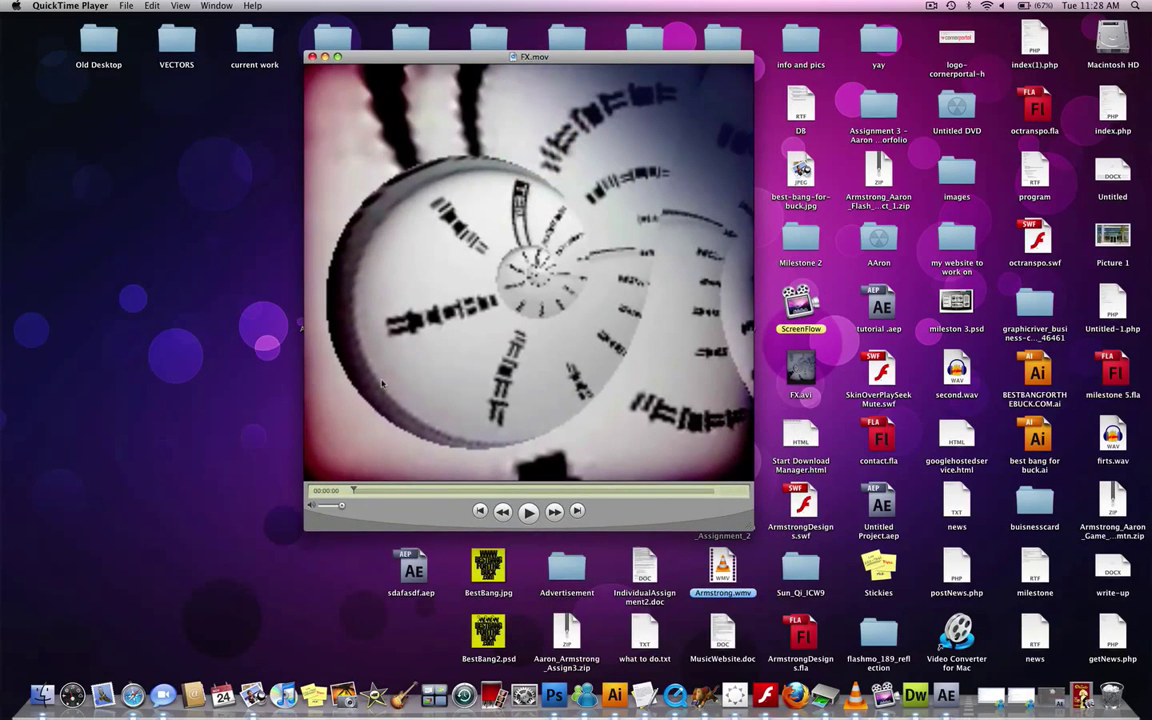
# Step: Scrub FX.mov a couple of seconds forward, then back toward the start
pyautogui.click(352, 490)
pyautogui.moveTo(355, 489); pyautogui.dragTo(562, 484)
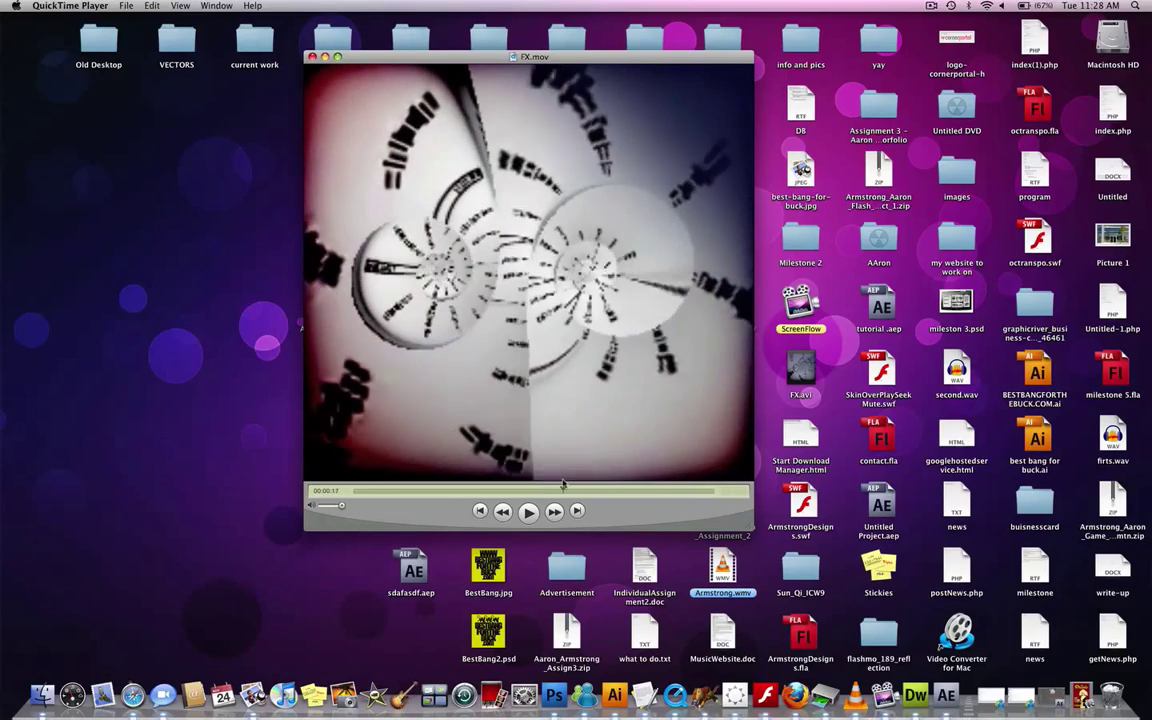
pyautogui.moveTo(484, 488); pyautogui.dragTo(530, 491)
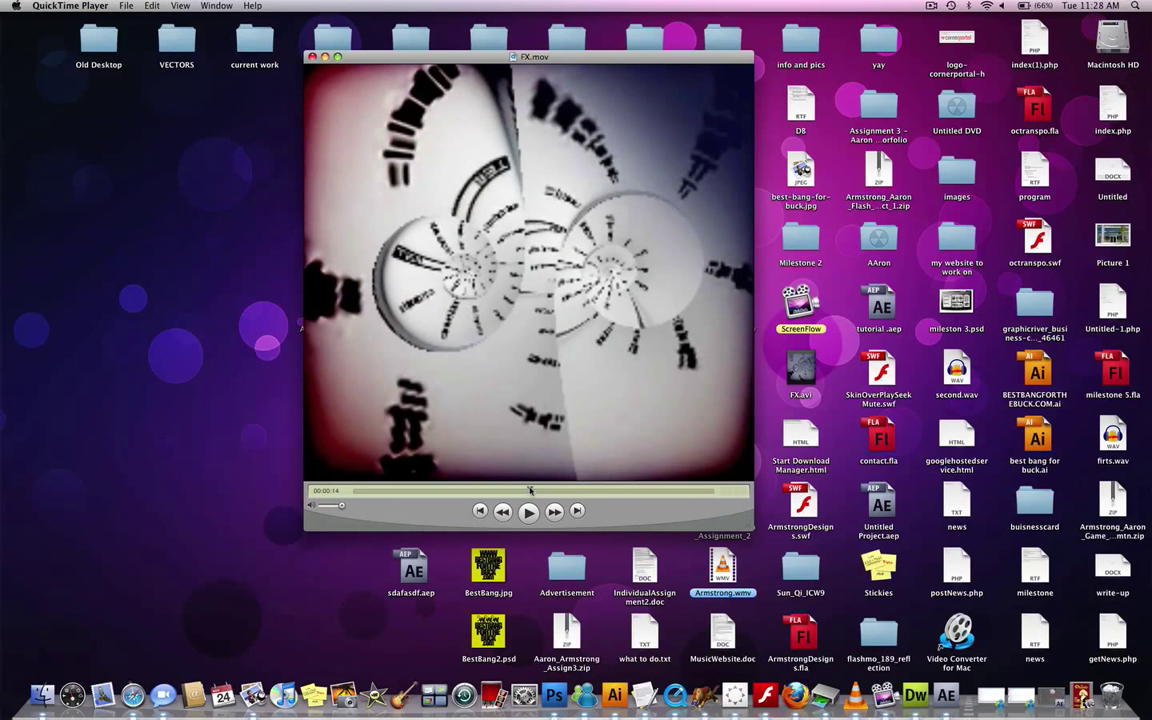